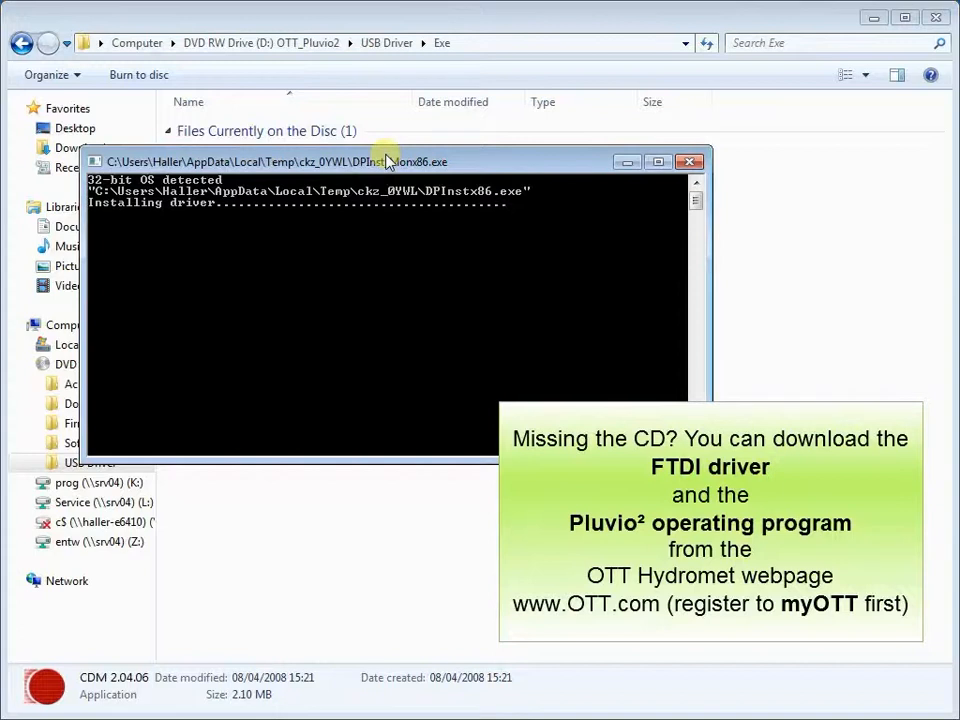
- Open Device Manager from the system information window and expand the Universal Serial Bus controllers
key("super+Pause")
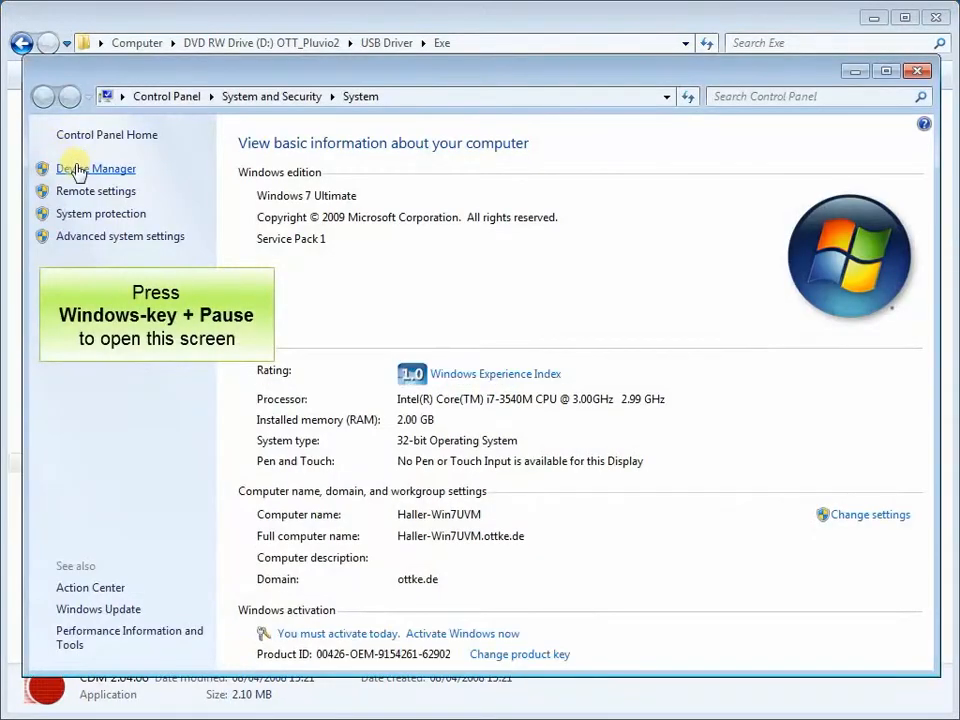
left_click(78, 169)
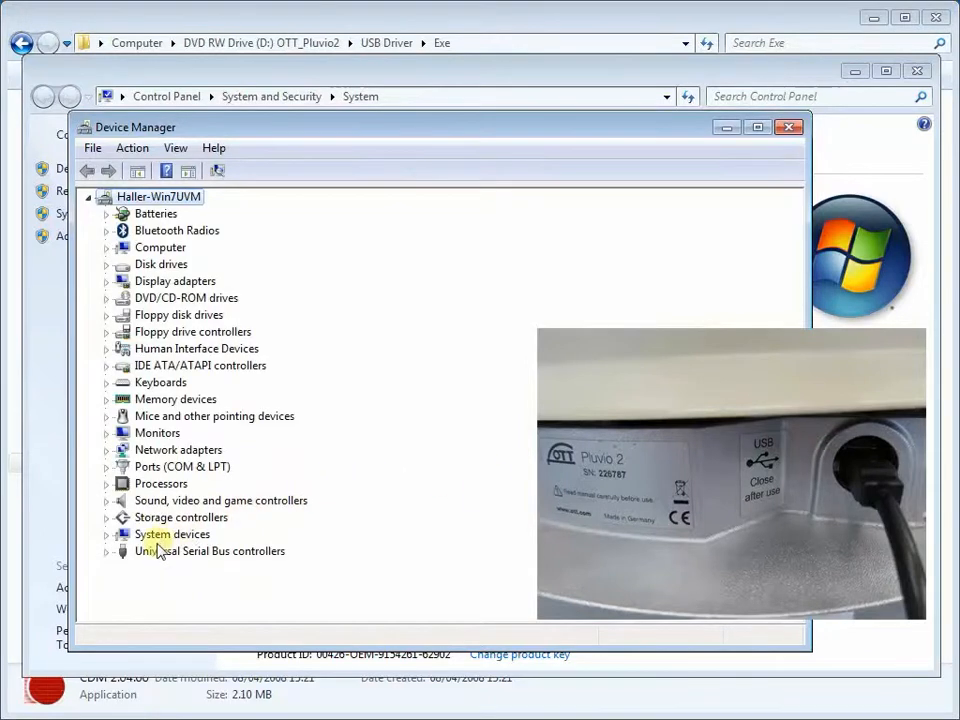
left_click(125, 553)
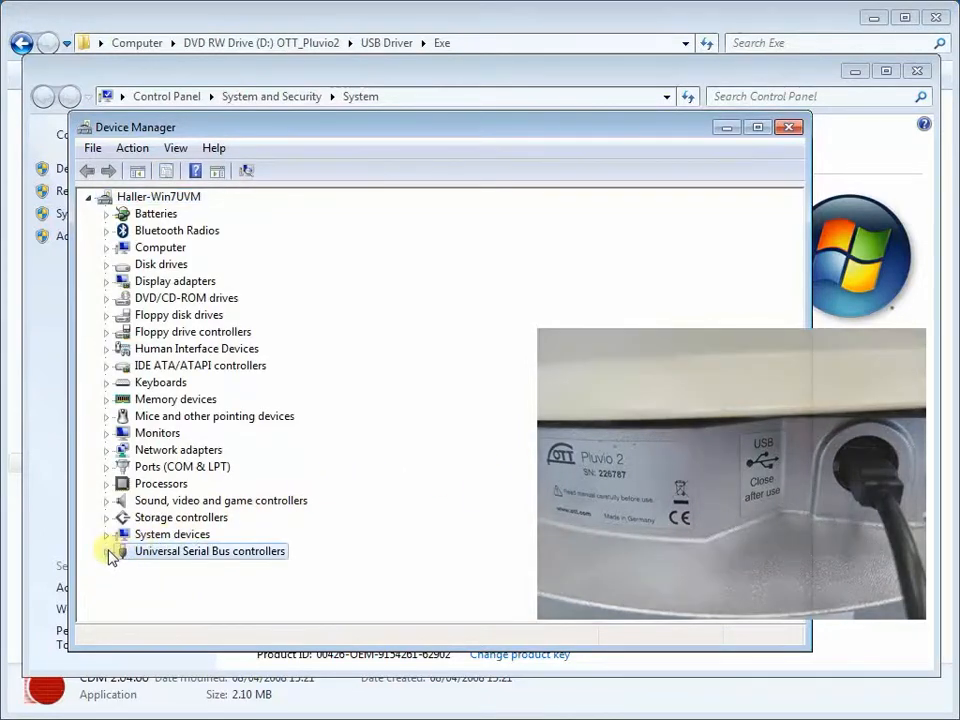
left_click(109, 552)
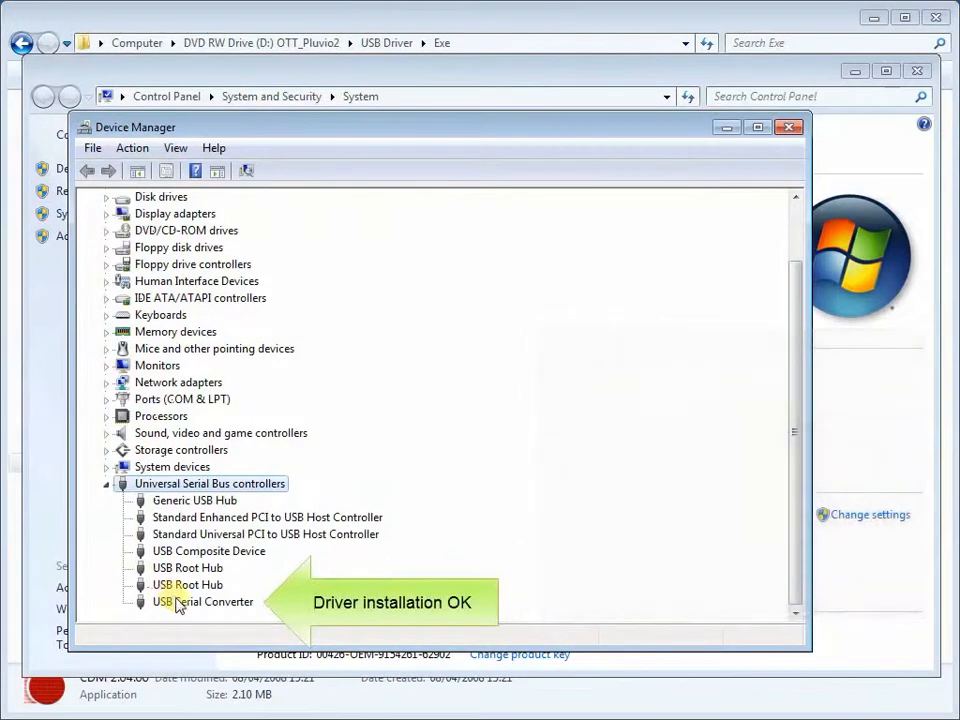
- Open the USB Serial Converter's properties to check its device status, then close them
left_click(176, 602)
right_click(178, 605)
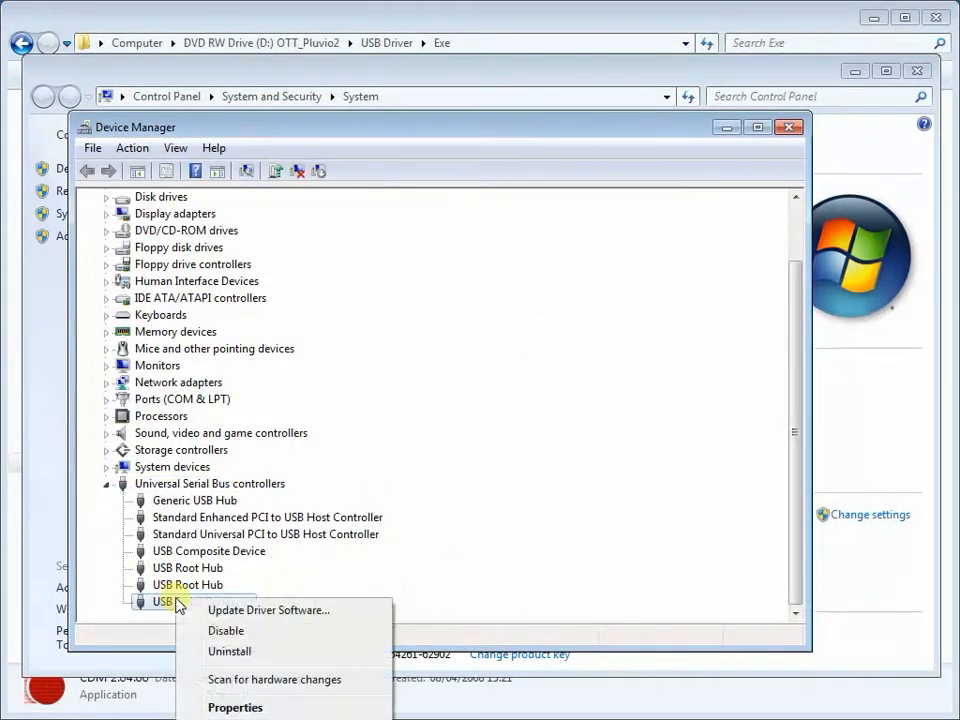
left_click(238, 708)
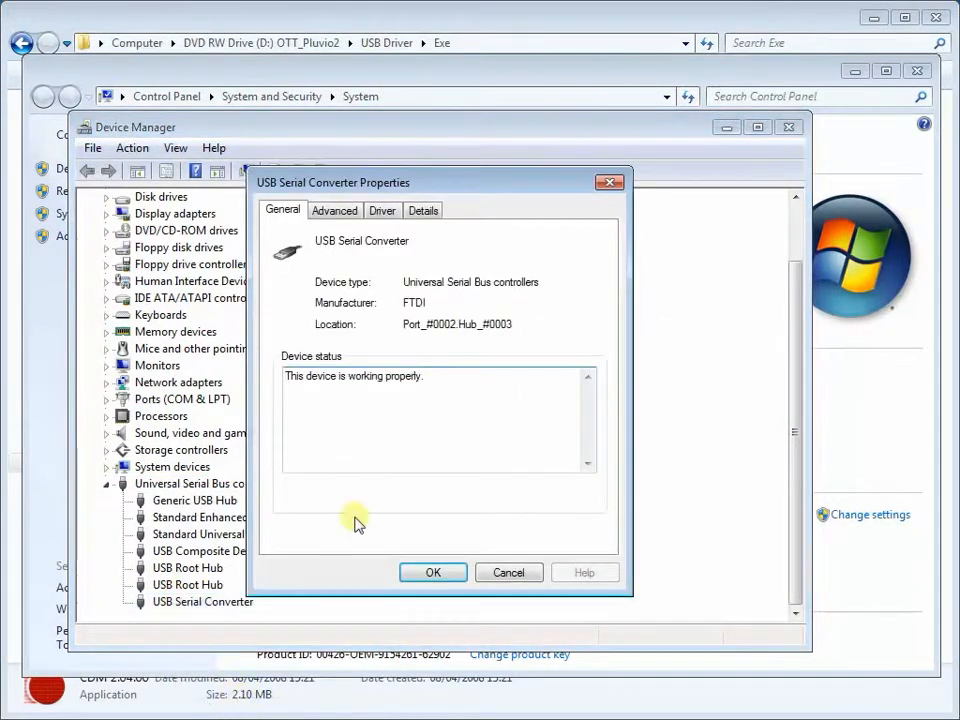
left_click_drag(442, 397, 280, 393)
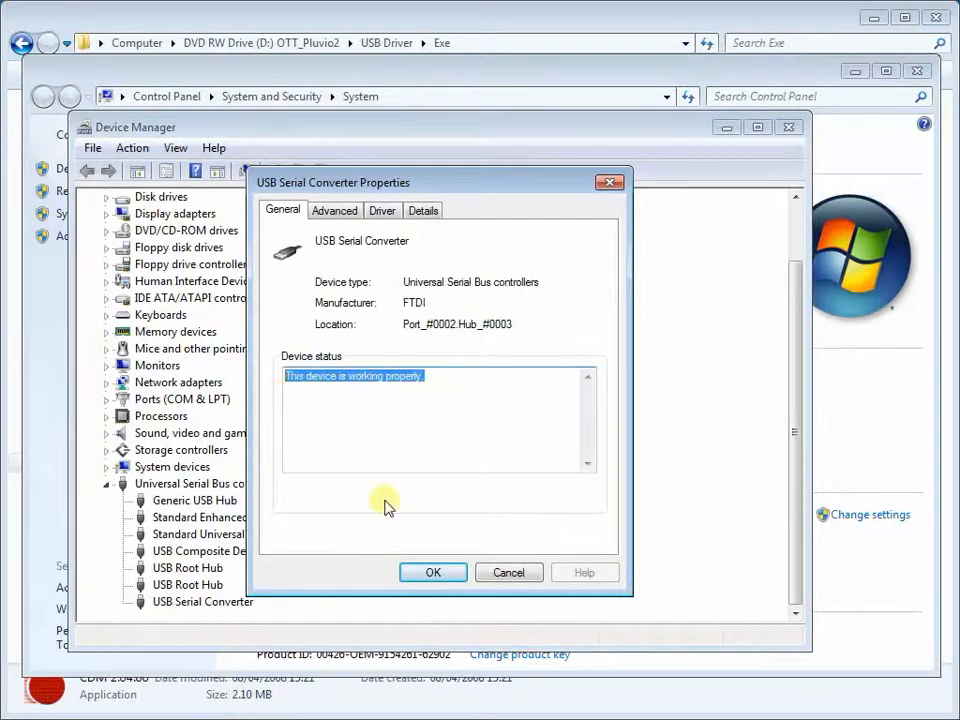
left_click(424, 571)
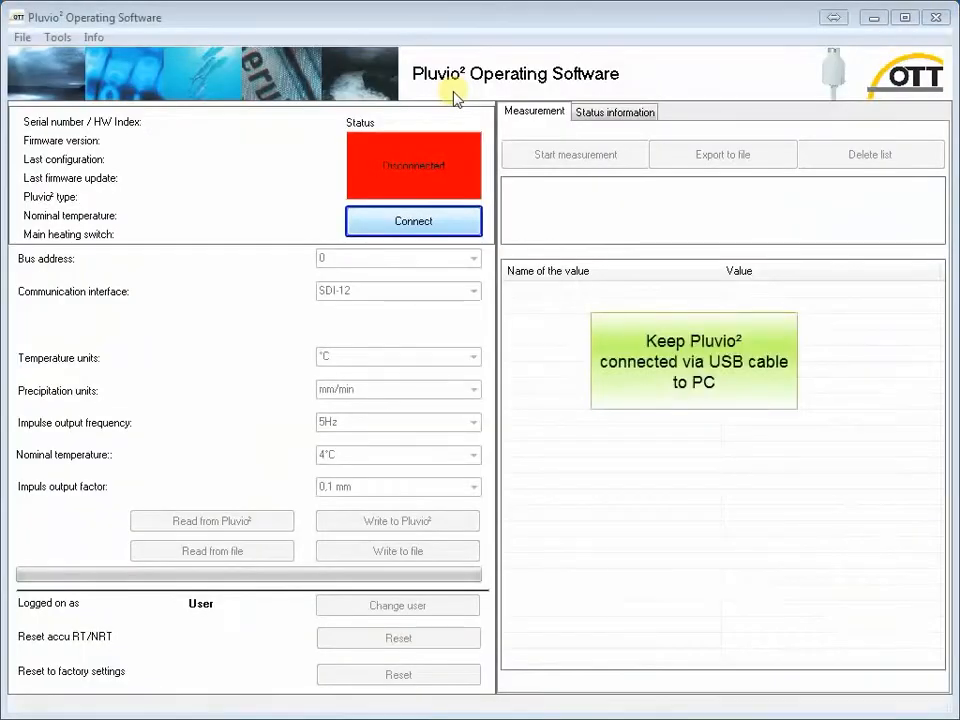
- Connect to the Pluvio² and set the communication interface to RS485
left_click(452, 224)
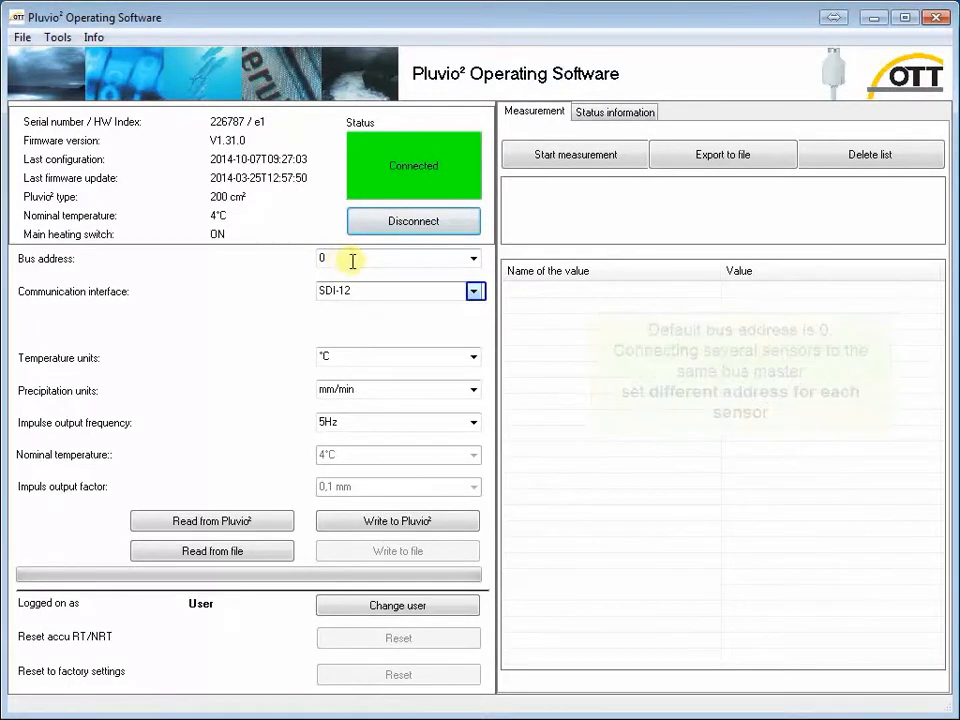
left_click(474, 291)
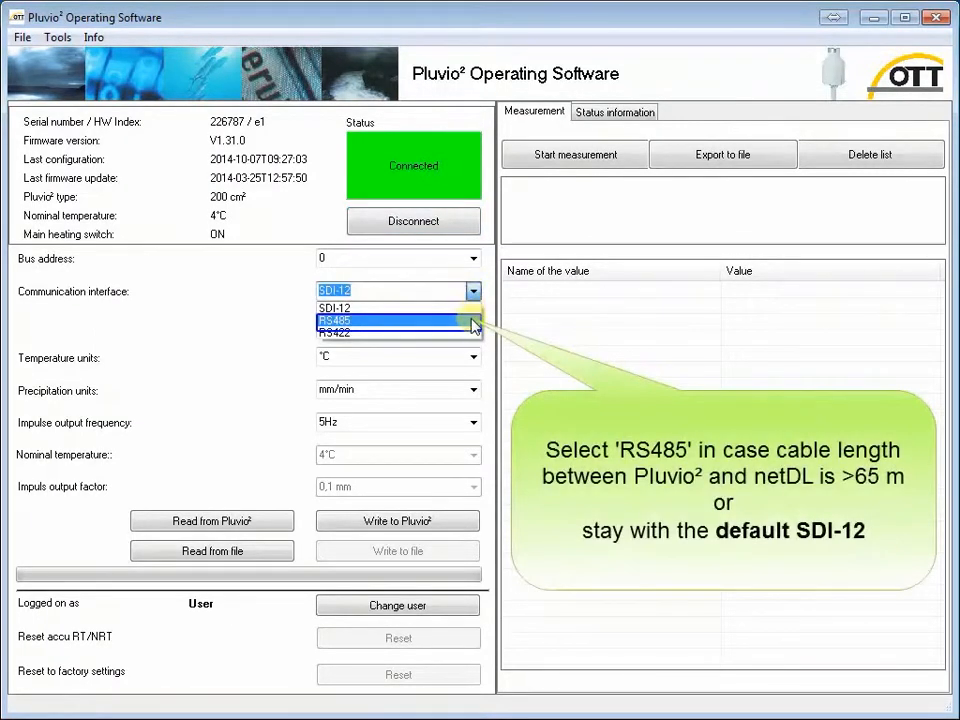
left_click(474, 324)
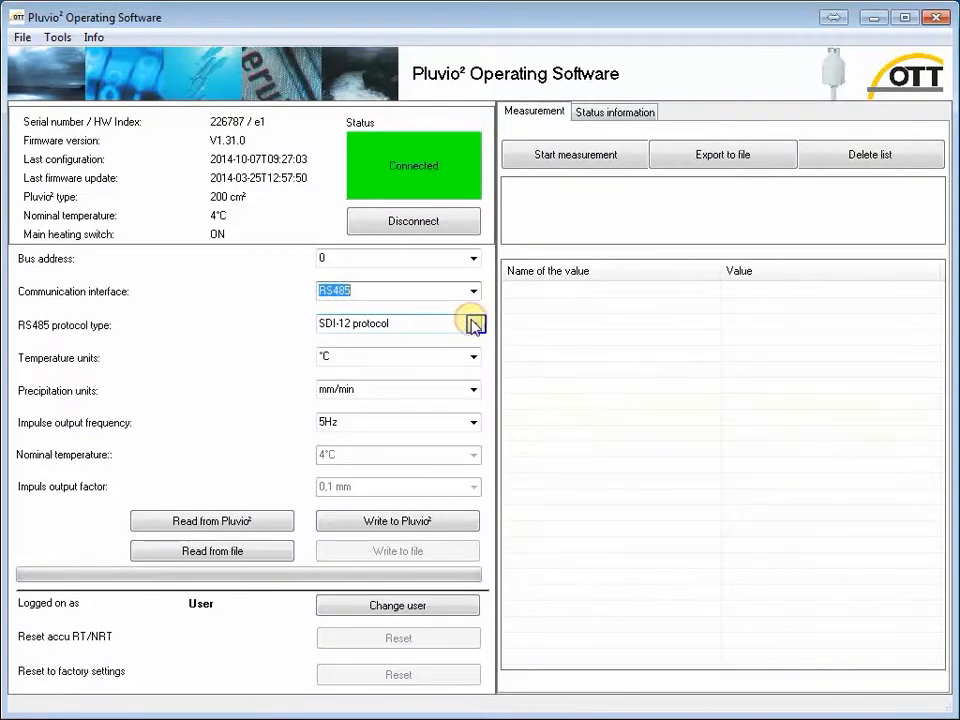
- Set the RS485 protocol type to SDI-12 protocol and write the settings to the Pluvio²
left_click(474, 325)
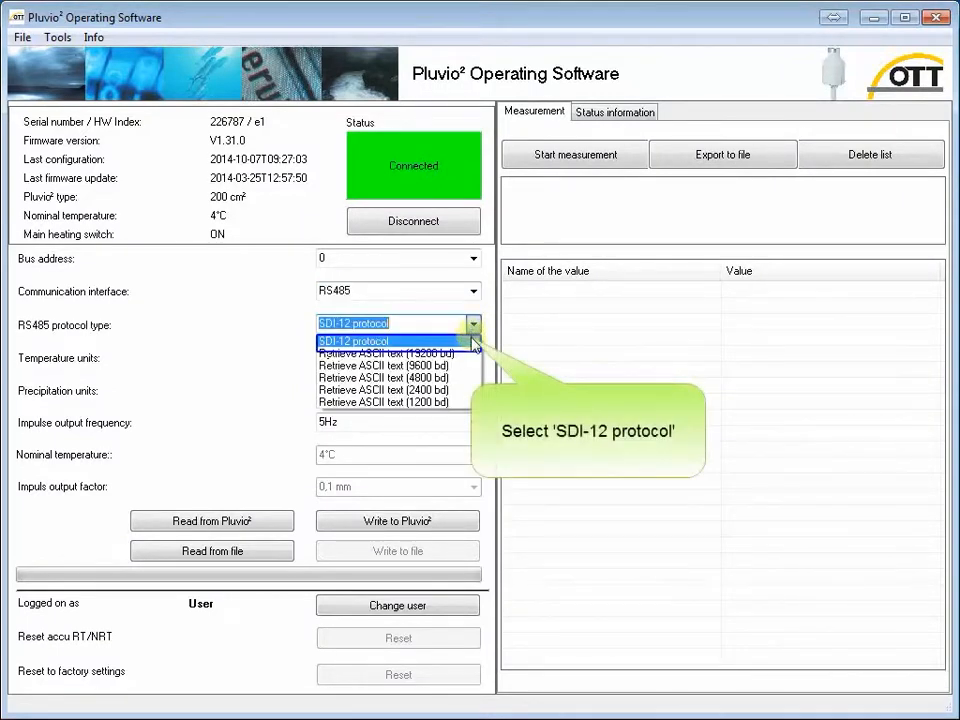
left_click(472, 342)
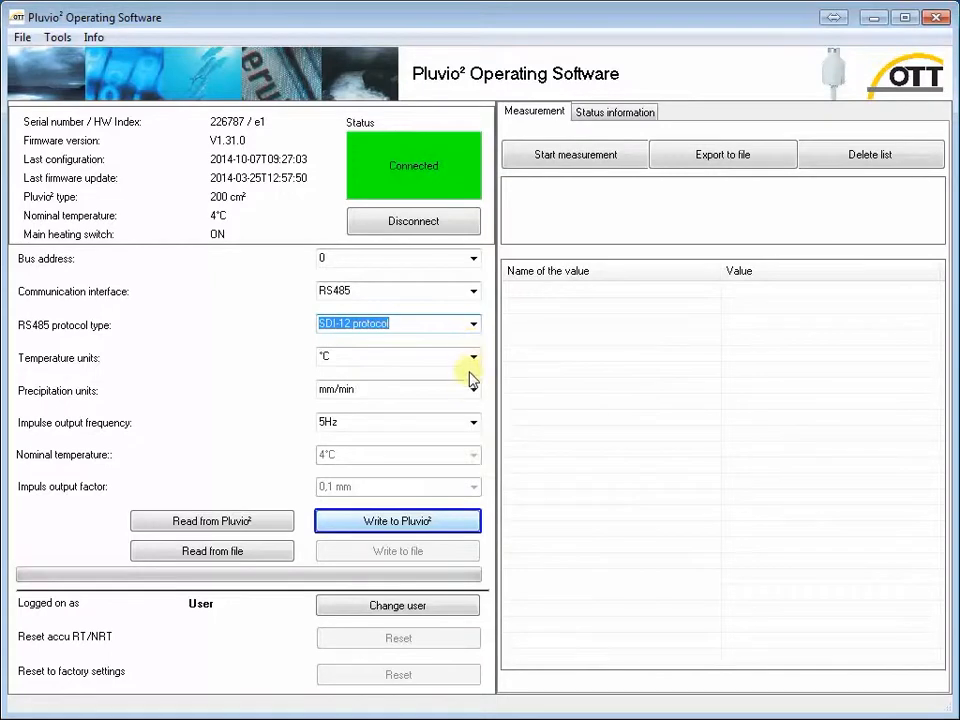
left_click(463, 528)
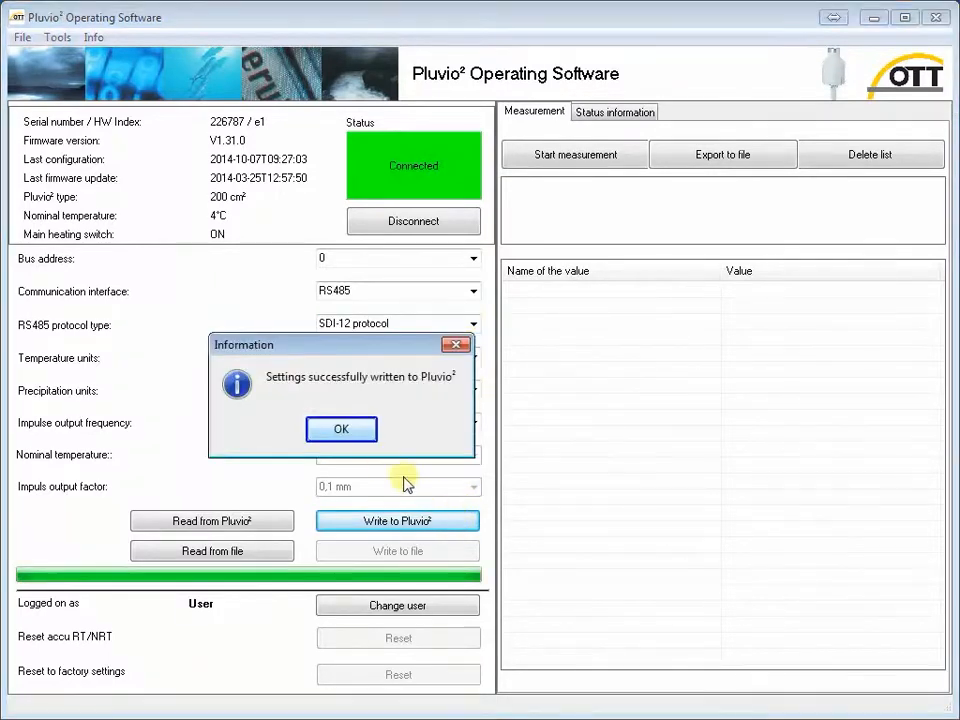
left_click(343, 430)
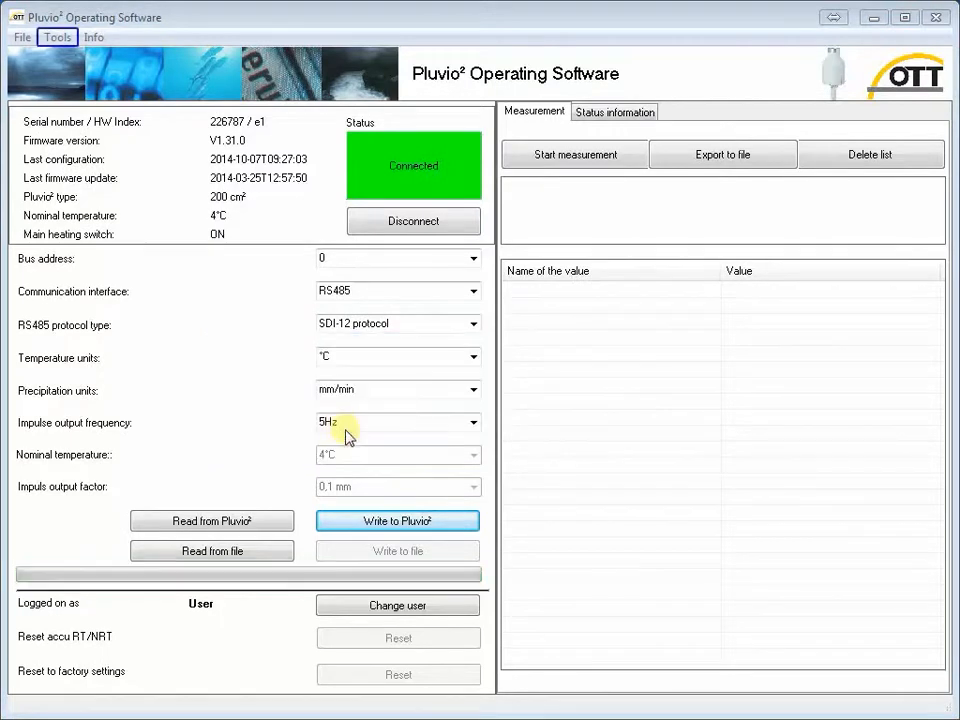
- Start the Guided accuracy test, accepting the switch to Administrator's mode, and begin the assistant
left_click(58, 38)
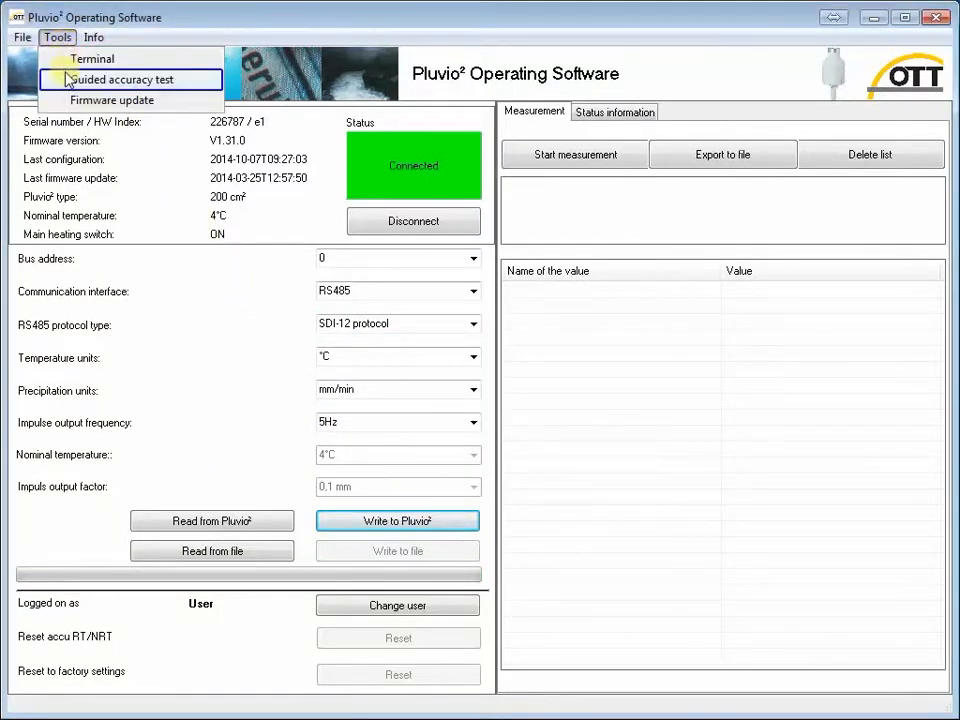
left_click(66, 80)
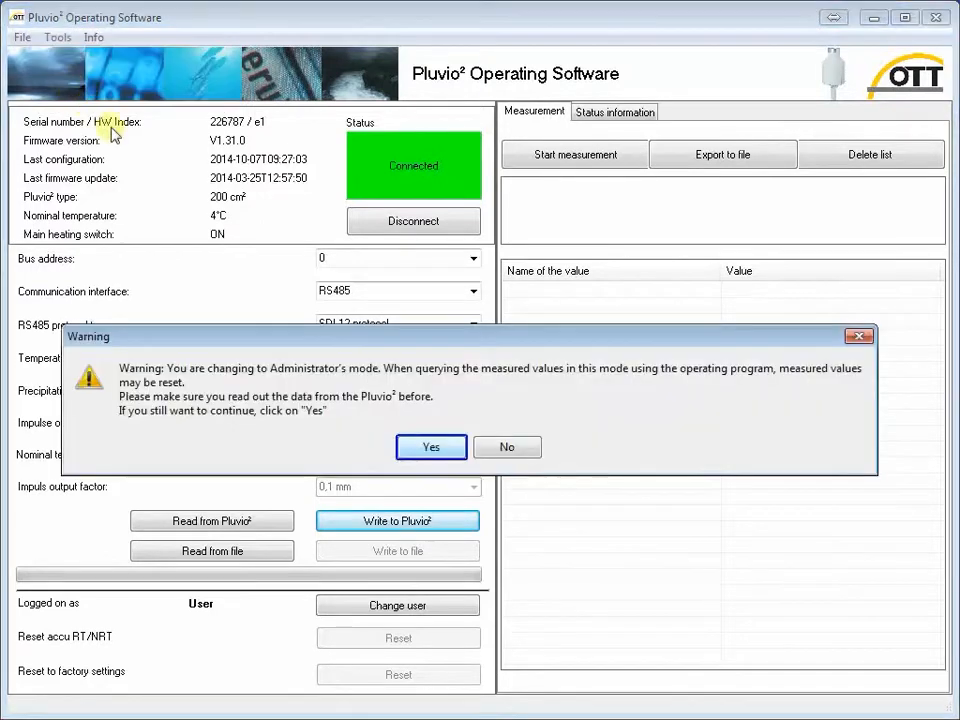
left_click(432, 448)
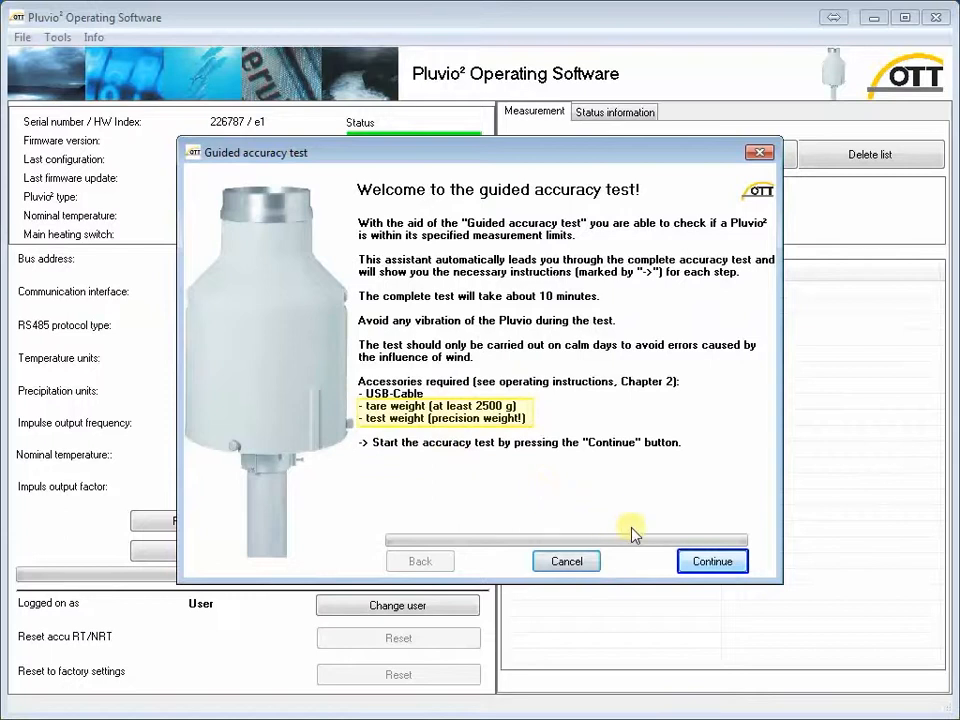
left_click(724, 563)
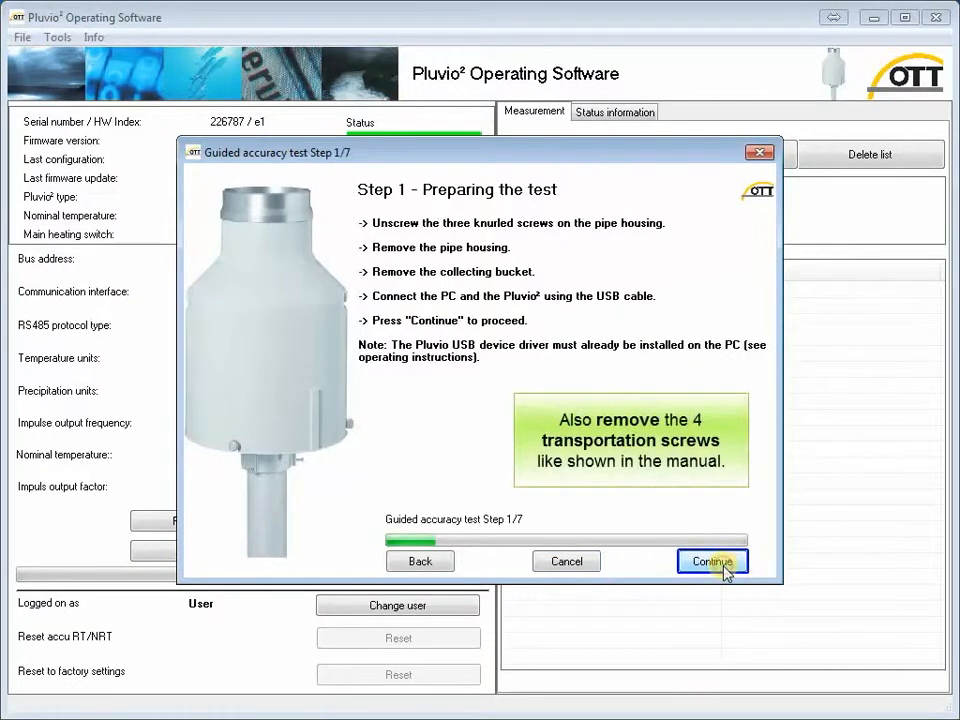
- Advance the accuracy test through preparation, status reading, tare weight and test weight steps
left_click(724, 566)
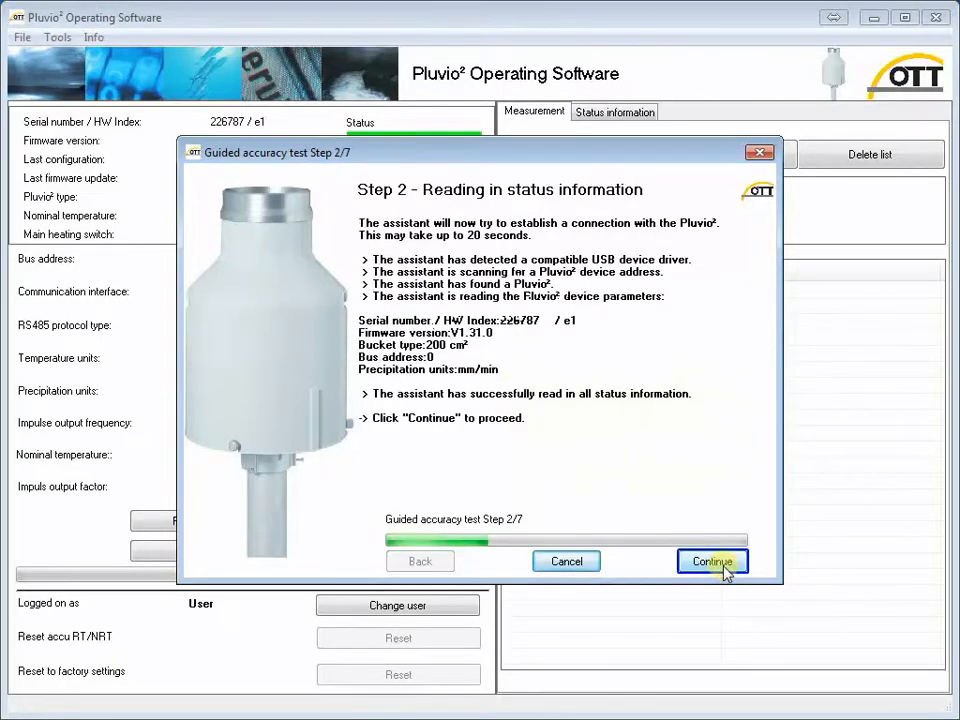
left_click(722, 564)
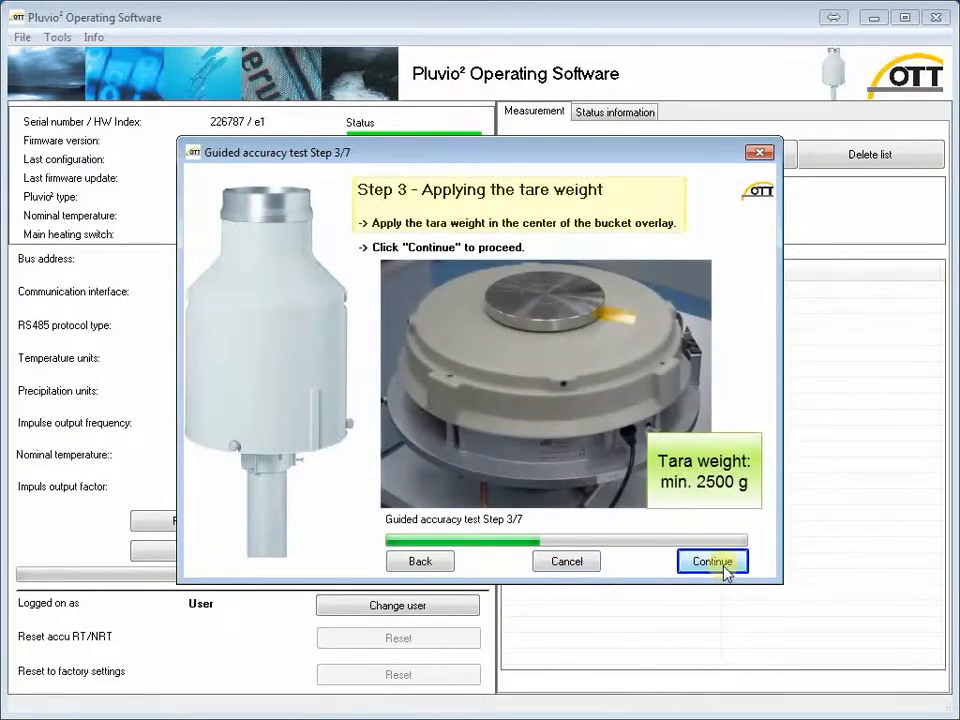
left_click(724, 564)
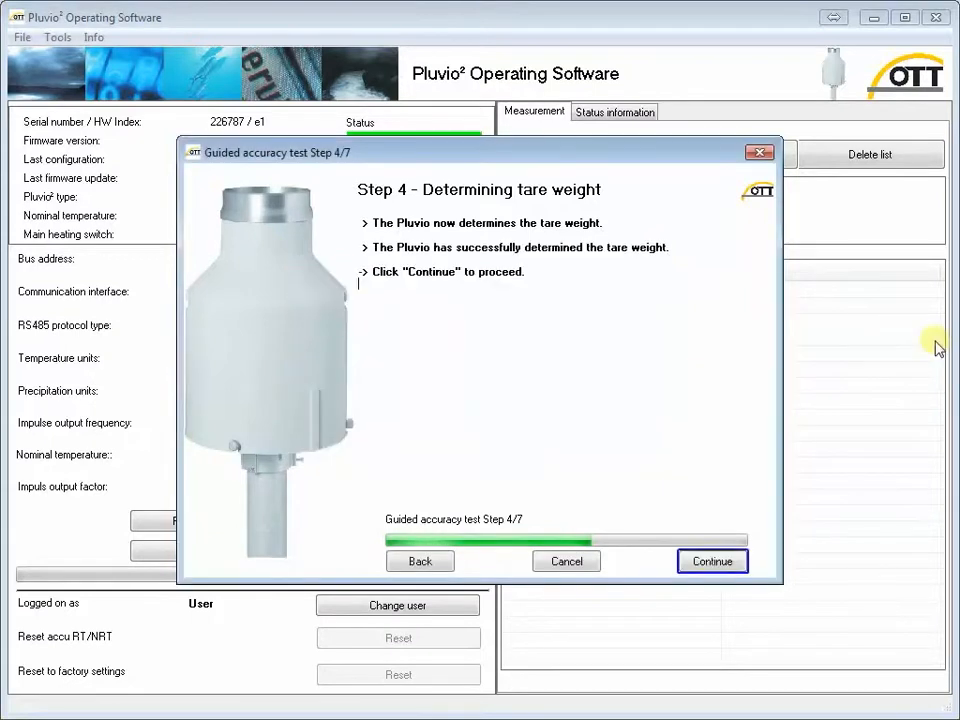
left_click(714, 566)
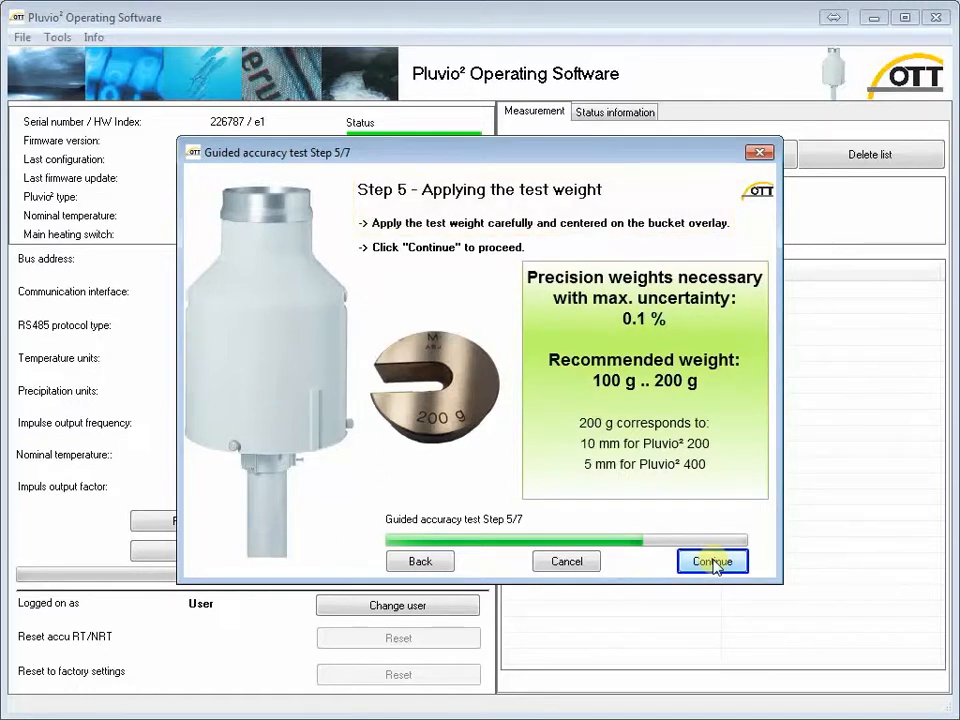
left_click(713, 563)
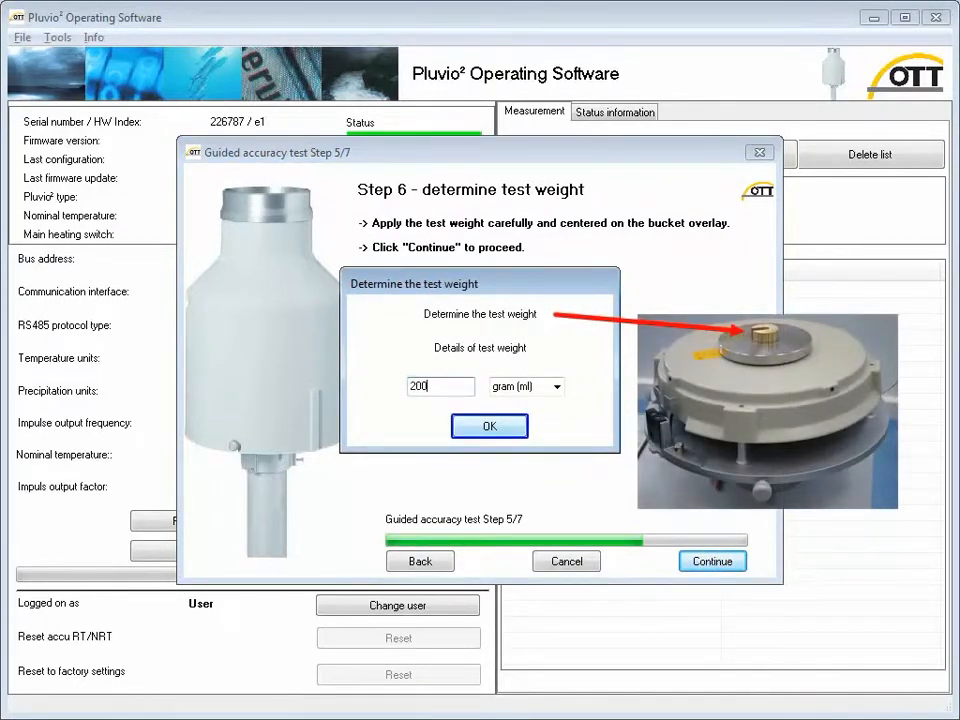
- Confirm the 200 gram (ml) test weight, finish the evaluation, and exit without repeating the test
left_click(489, 426)
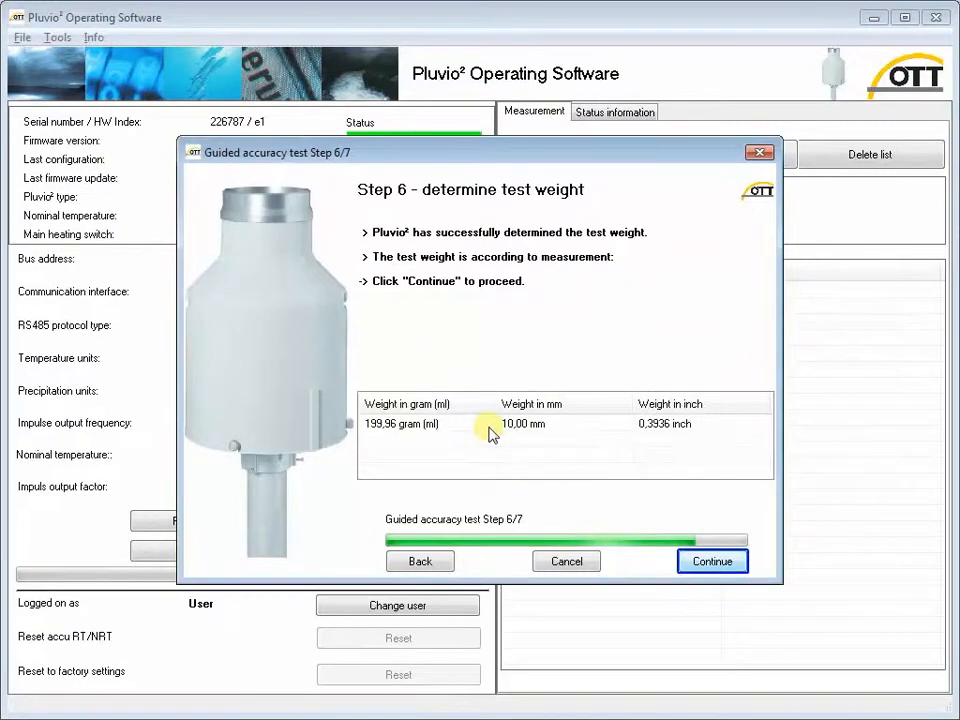
left_click(714, 566)
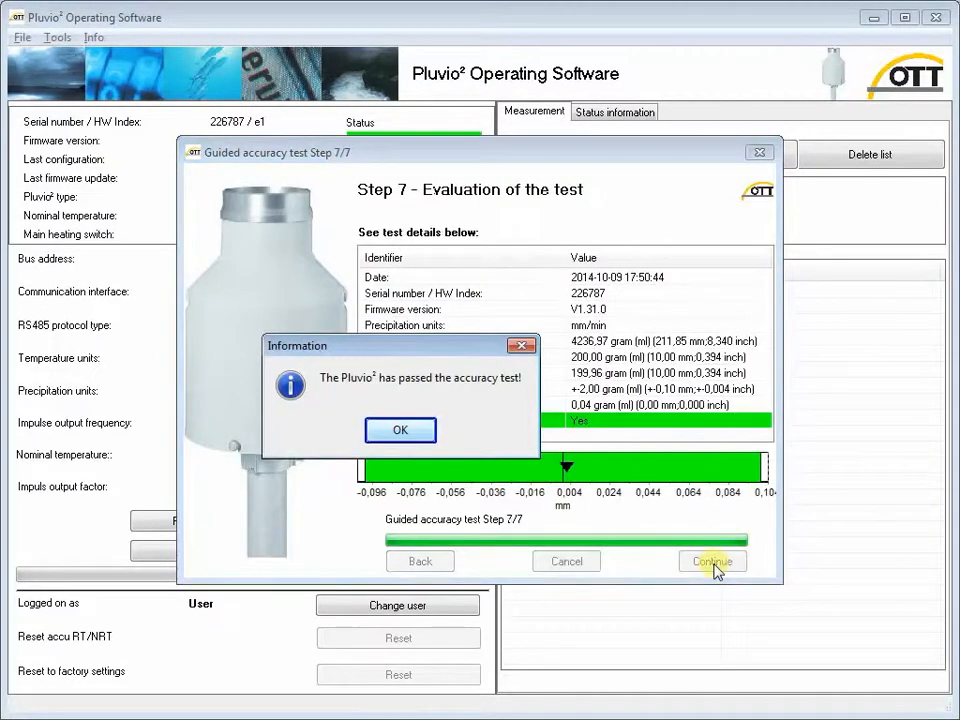
left_click(413, 434)
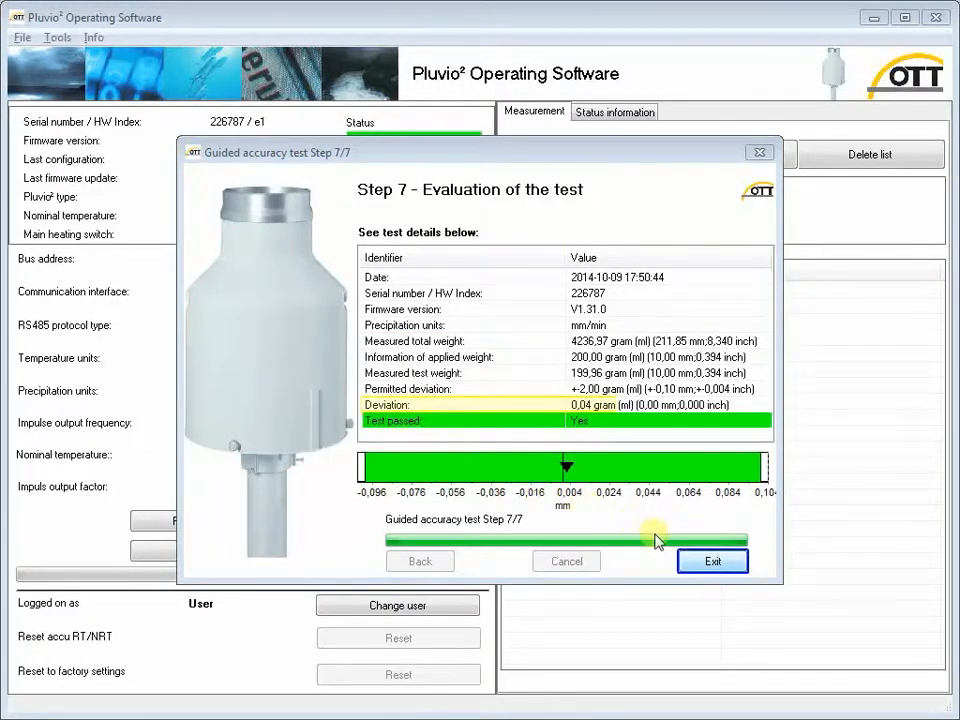
left_click(716, 562)
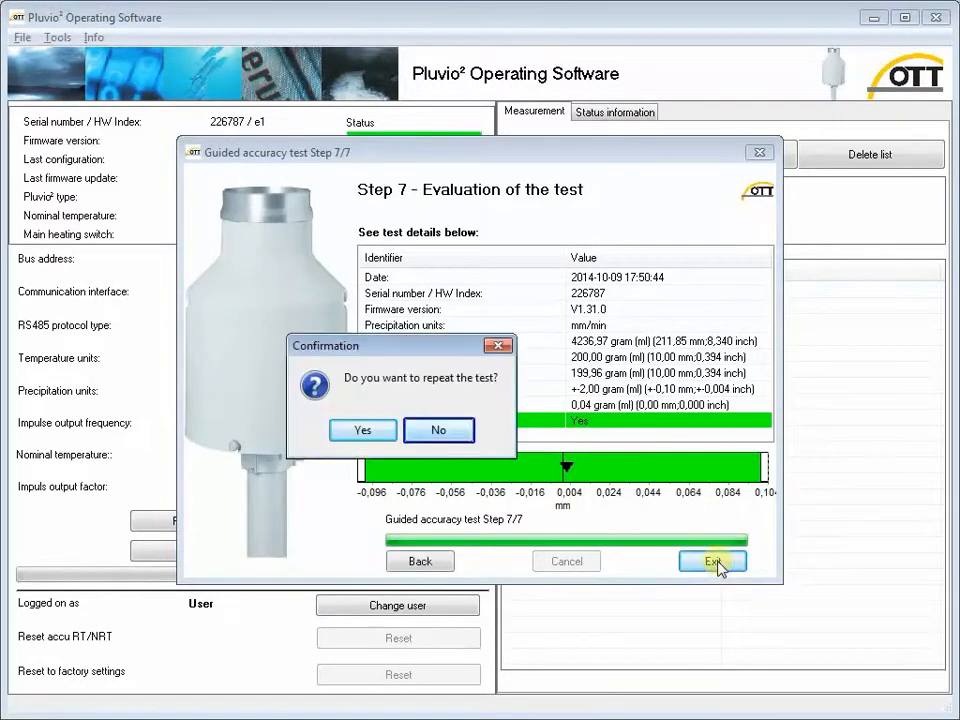
left_click(463, 434)
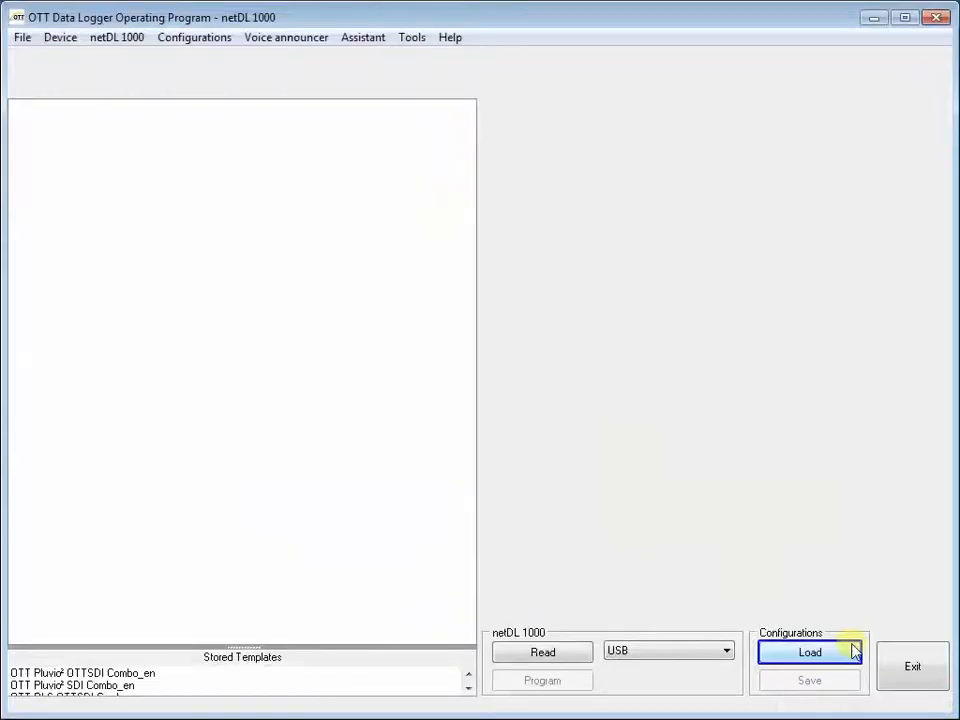
- Load the stored 'Bear river at border, WY' netDL configuration and add the OTT Pluvio² OTTSDI Combo_en template to it
left_click(842, 658)
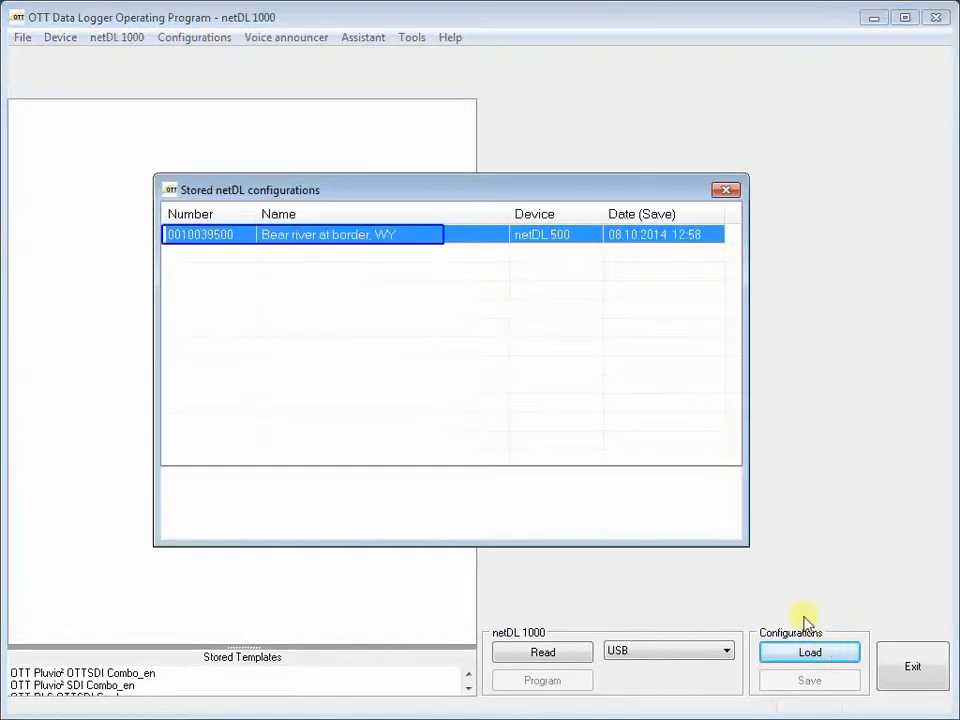
double_click(443, 242)
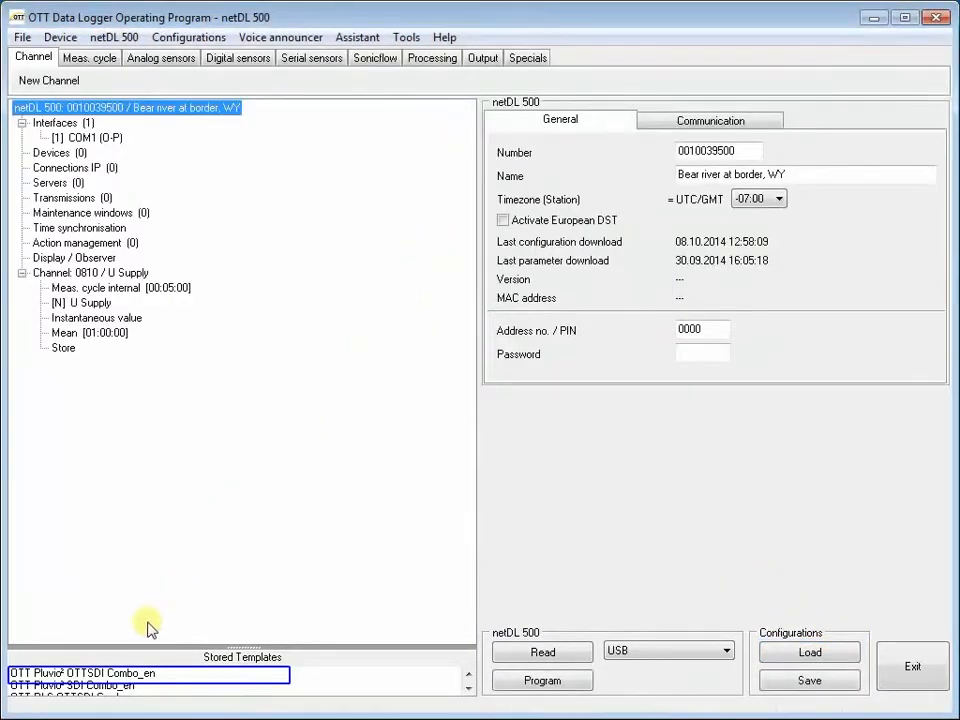
left_click_drag(112, 678, 107, 259)
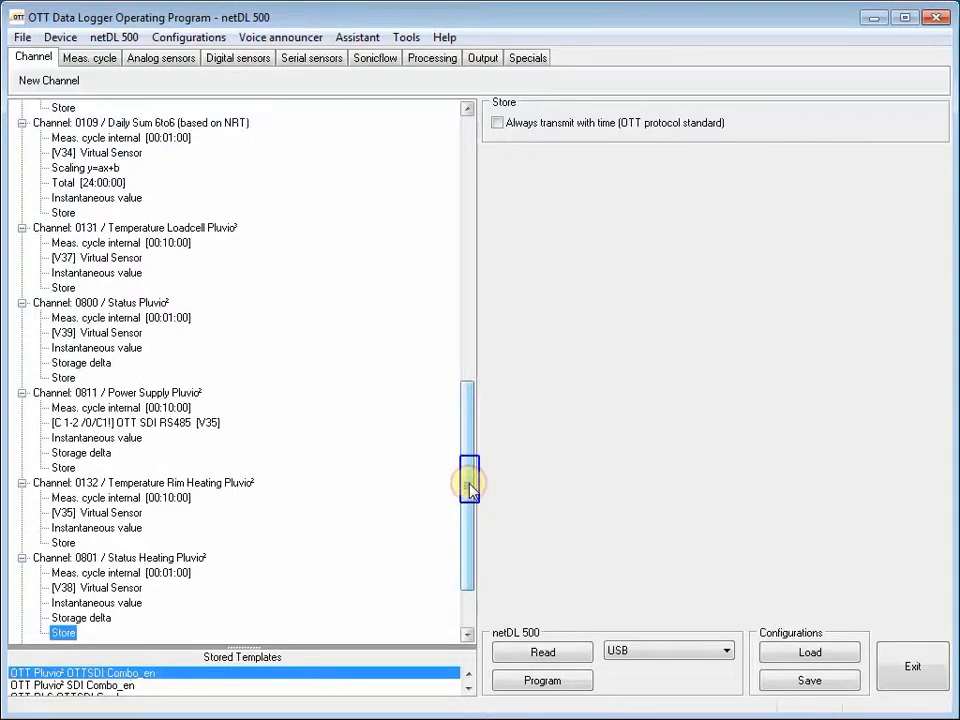
- Enable Instantaneous value for the OTT SDI RS485 sensor of channel 0101 Accumulated NRT
left_click_drag(470, 487, 456, 236)
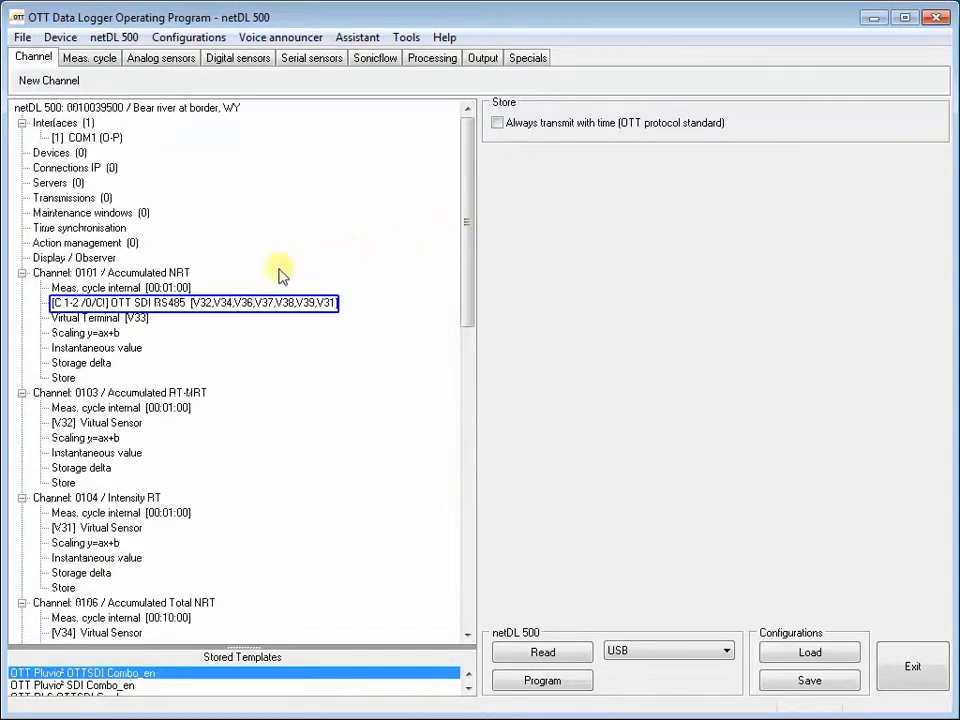
left_click(142, 305)
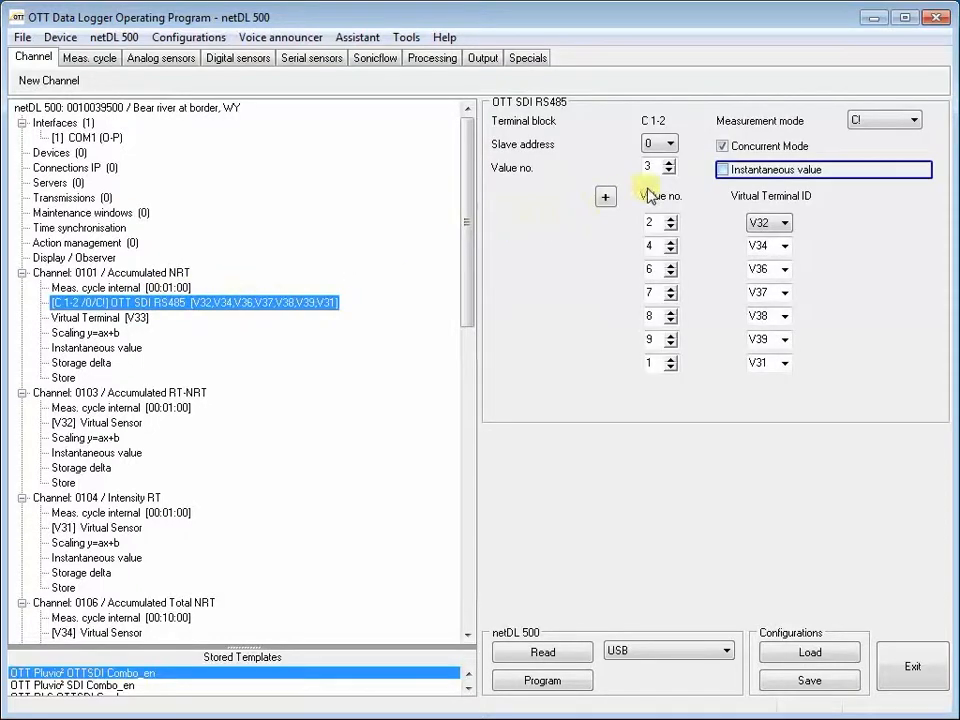
left_click(727, 176)
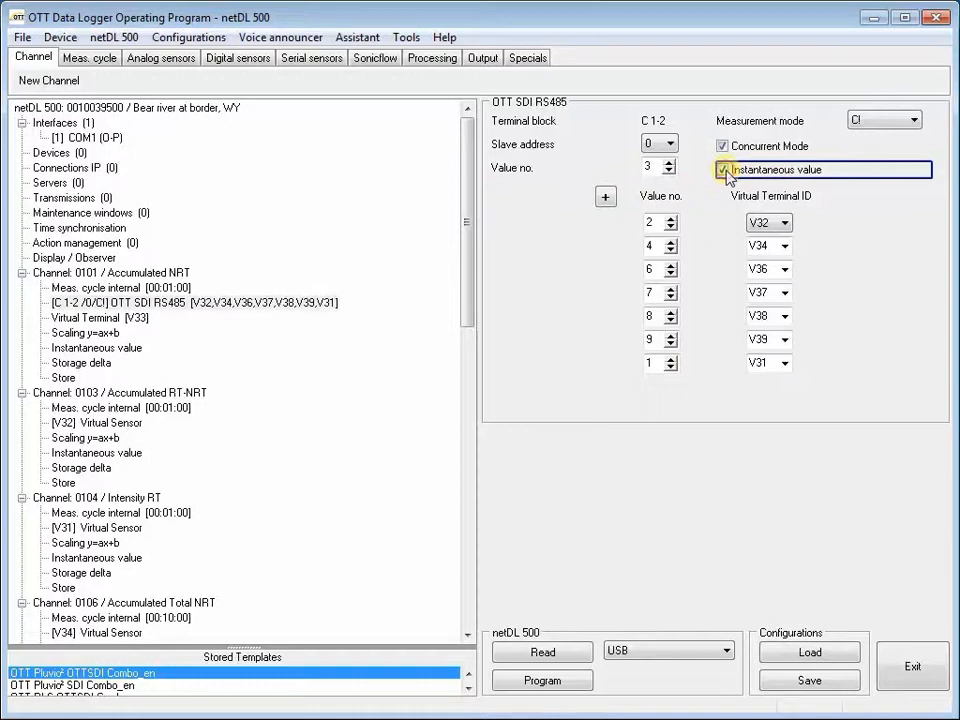
- Disable Instantaneous value and Concurrent Mode for the OTT SDI RS485 sensor of channel 0101 Accumulated NRT
left_click(725, 173)
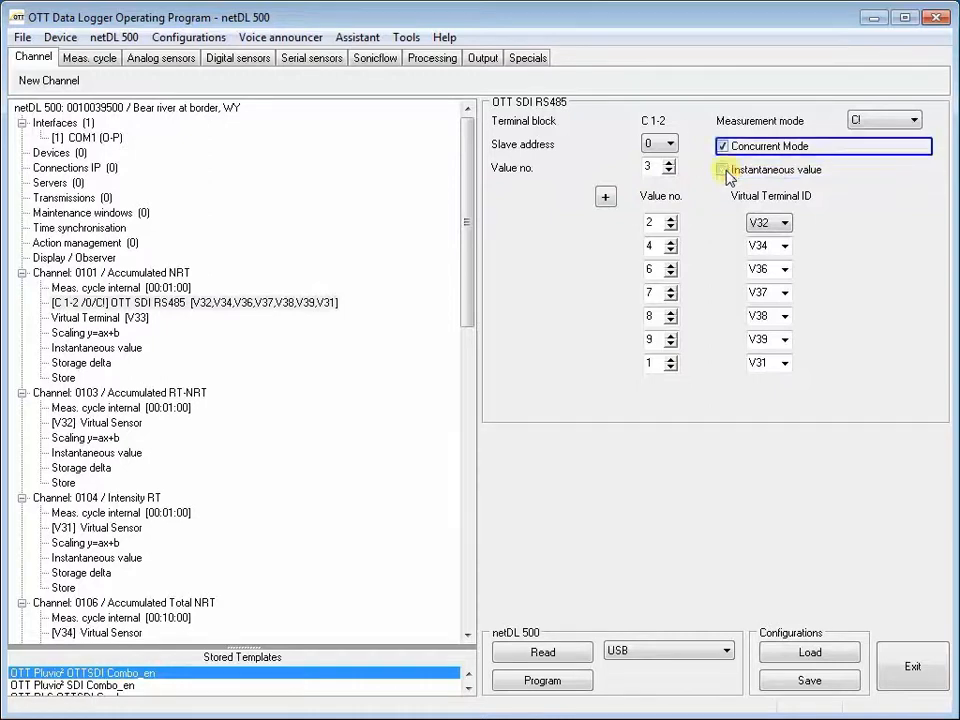
left_click(723, 146)
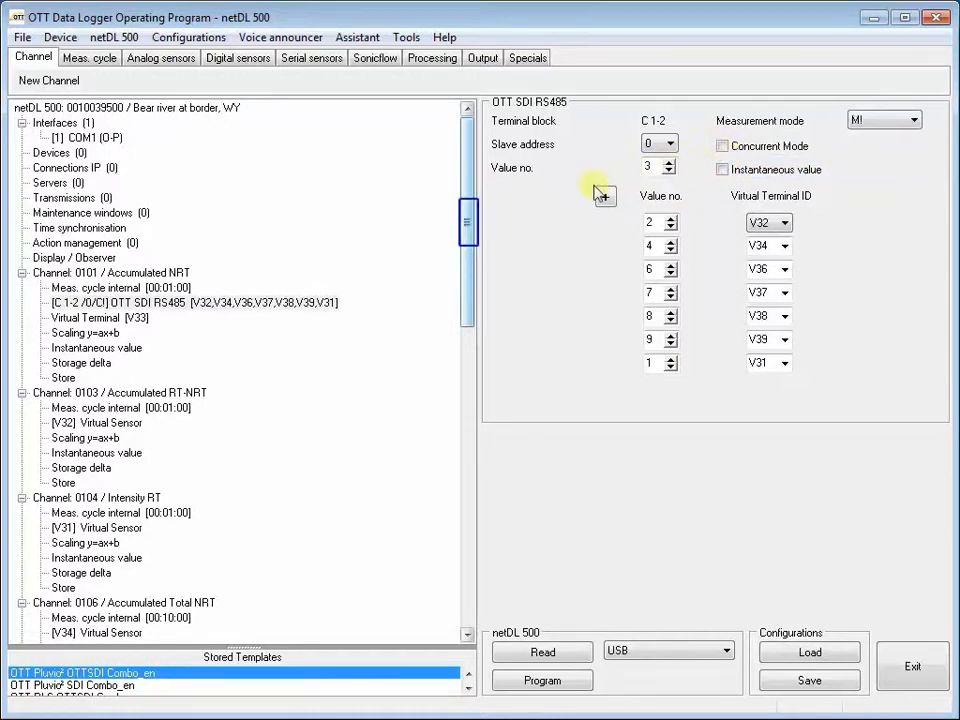
- Disable Concurrent Mode for the OTT SDI RS485 sensor of channel 0811 Power Supply Pluvio²
left_click_drag(470, 228, 466, 521)
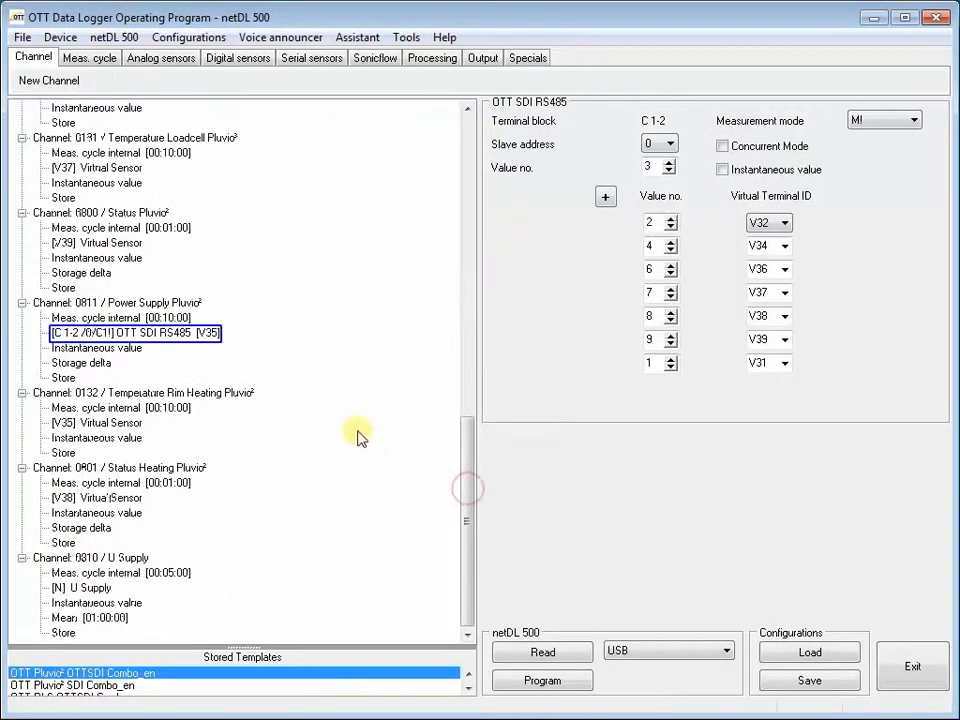
left_click(167, 336)
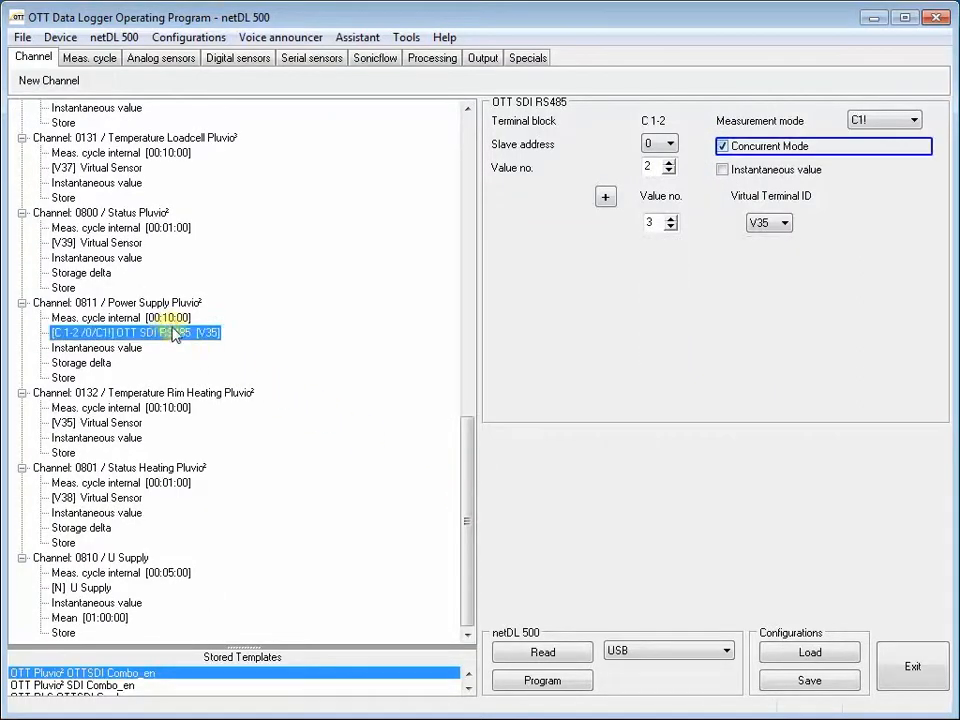
left_click(723, 146)
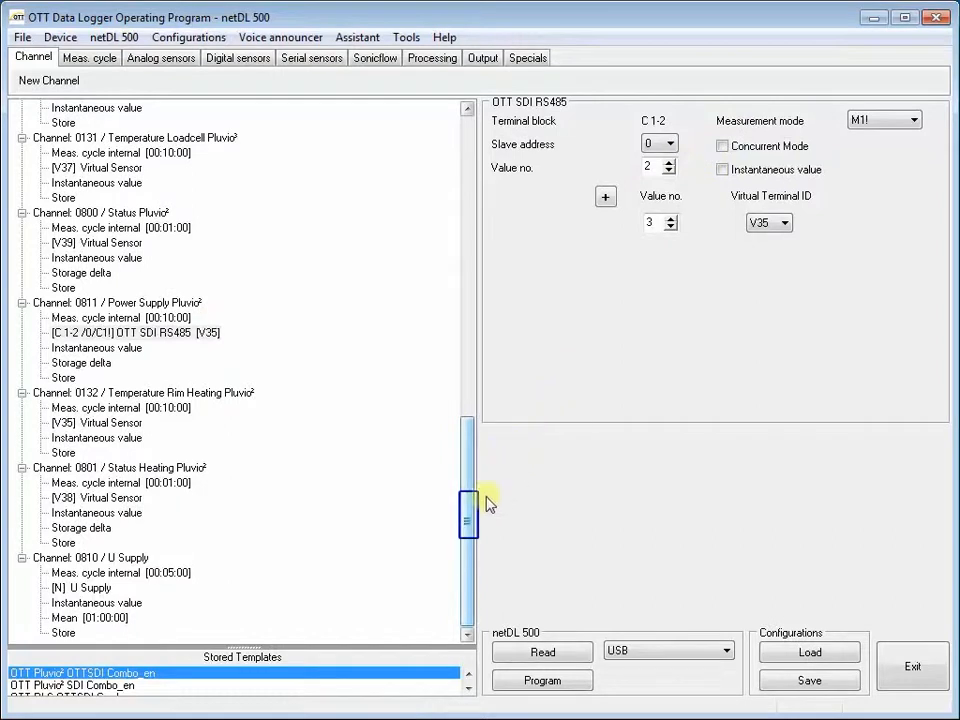
- Review the channel settings, including the Total offset time of channel 0109 Daily Sum 6to6 and the remaining Pluvio² channels
left_click_drag(468, 524, 468, 226)
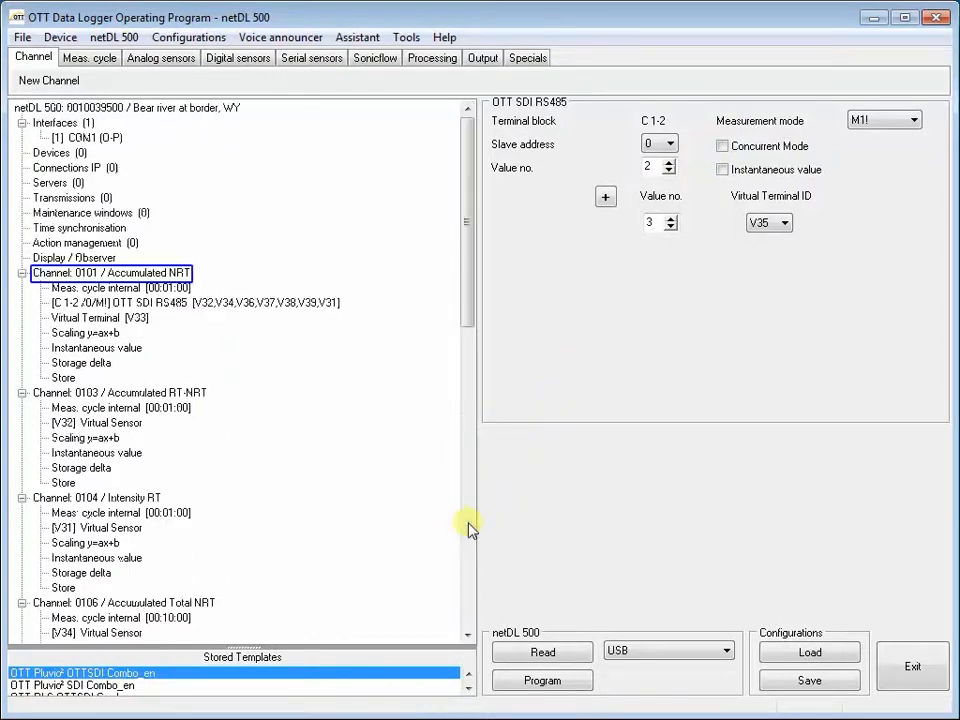
left_click(155, 273)
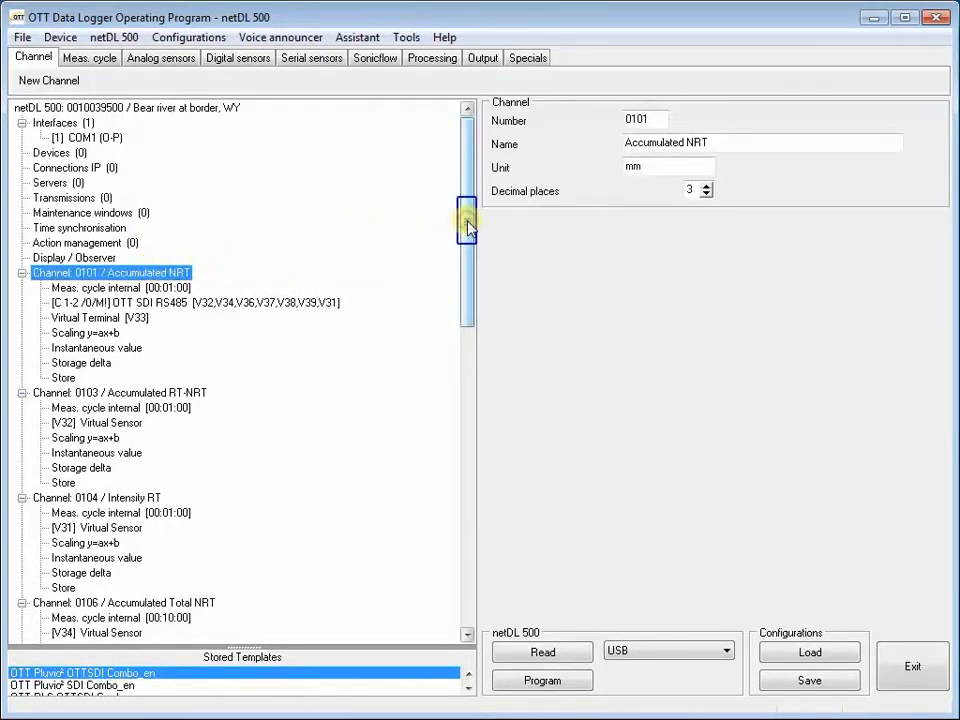
scroll(468, 228, "down", 8)
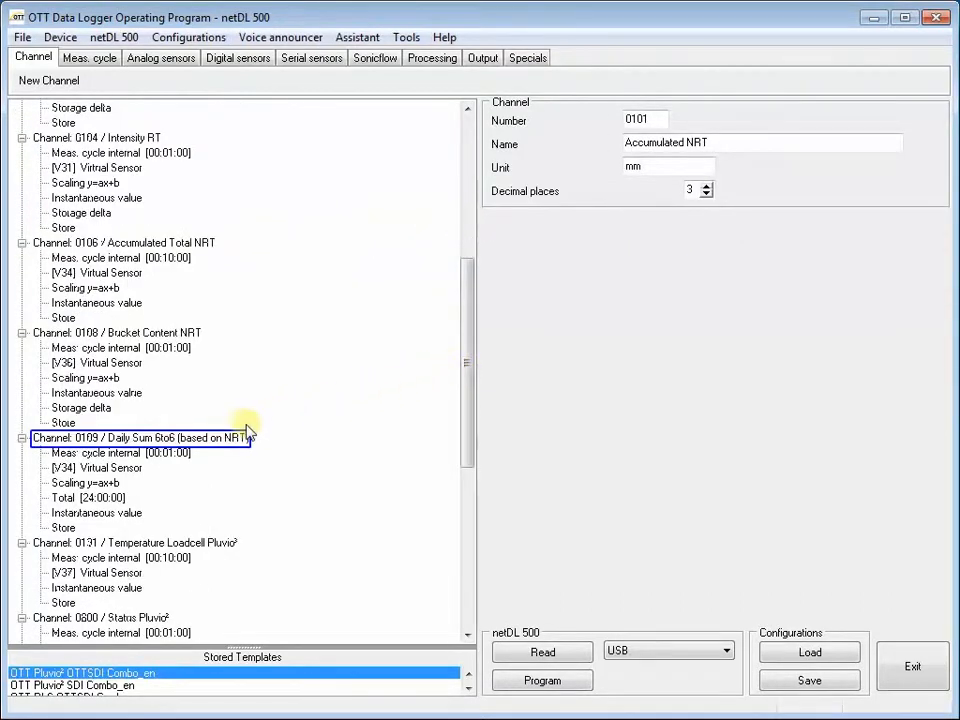
left_click(215, 440)
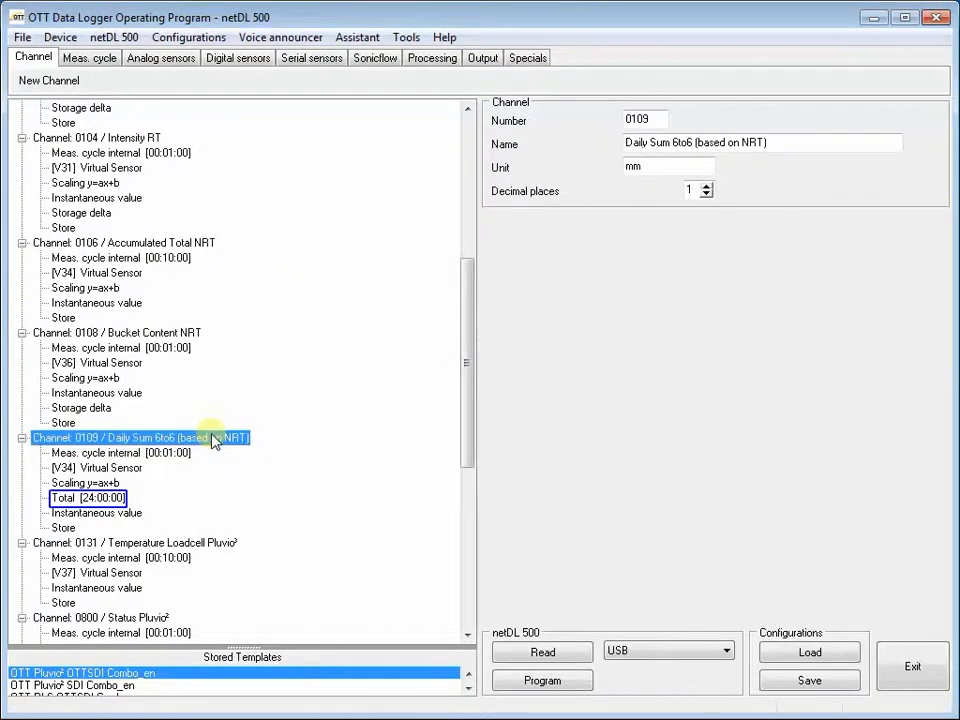
left_click(108, 498)
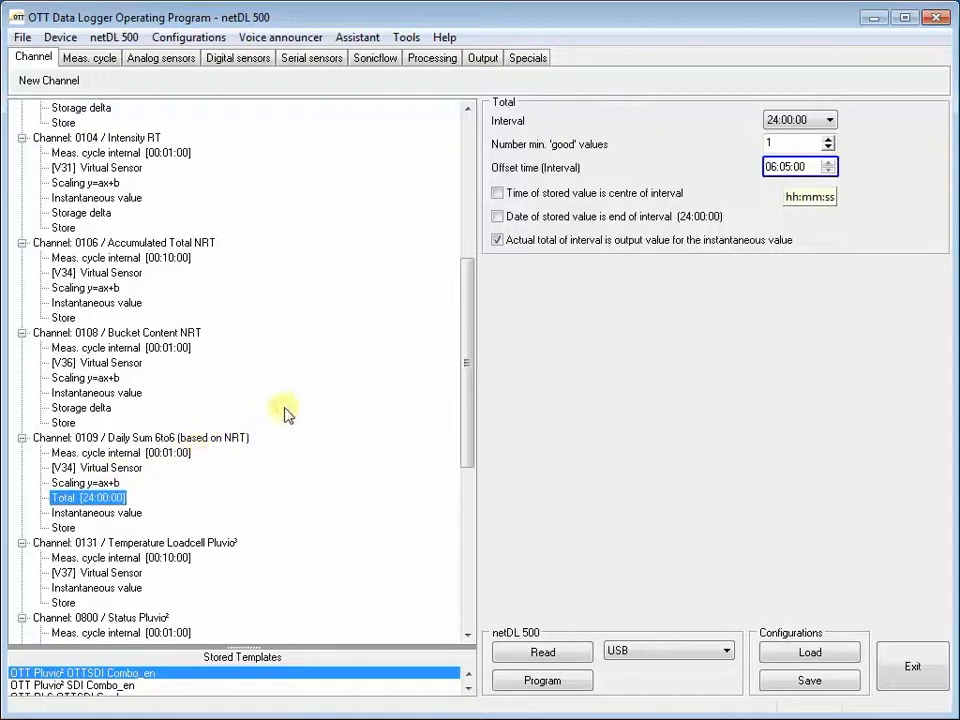
left_click(788, 173)
left_click(789, 170)
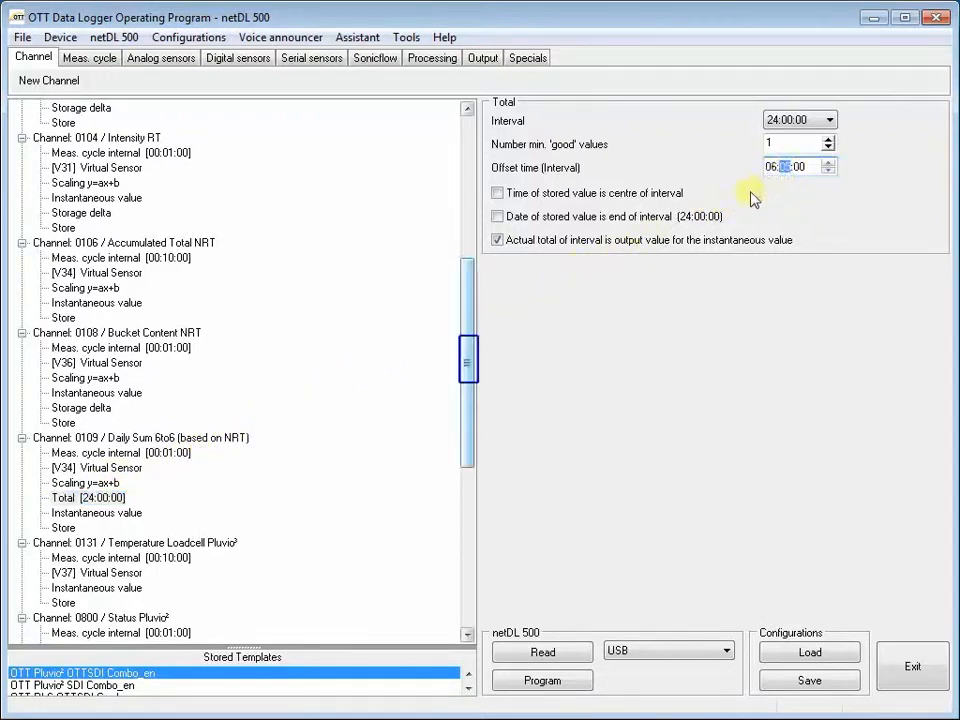
left_click_drag(471, 358, 433, 495)
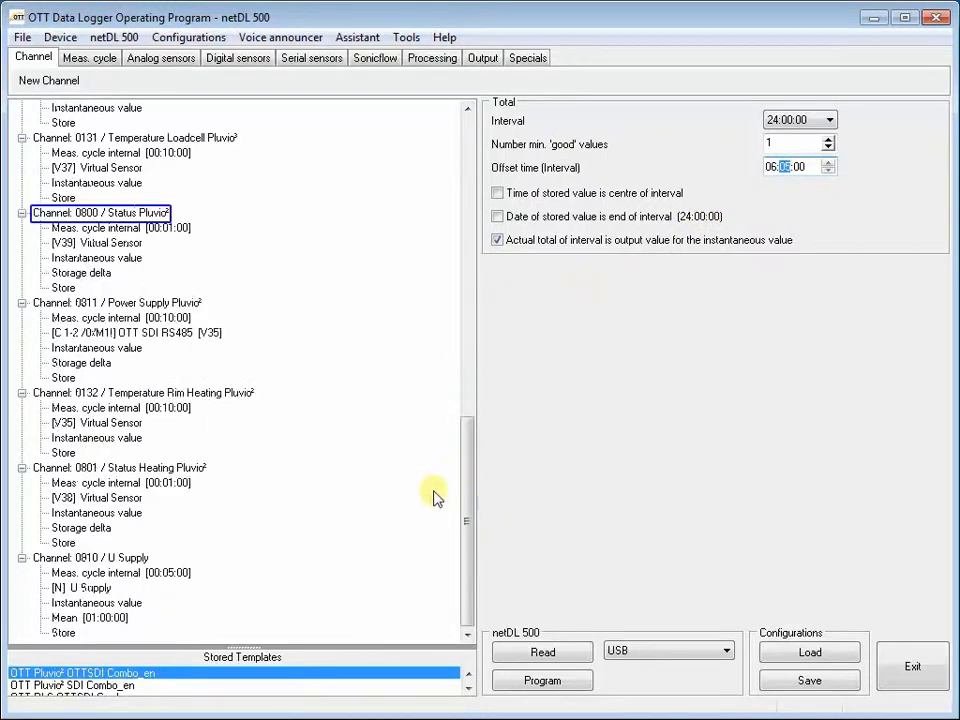
left_click(120, 213)
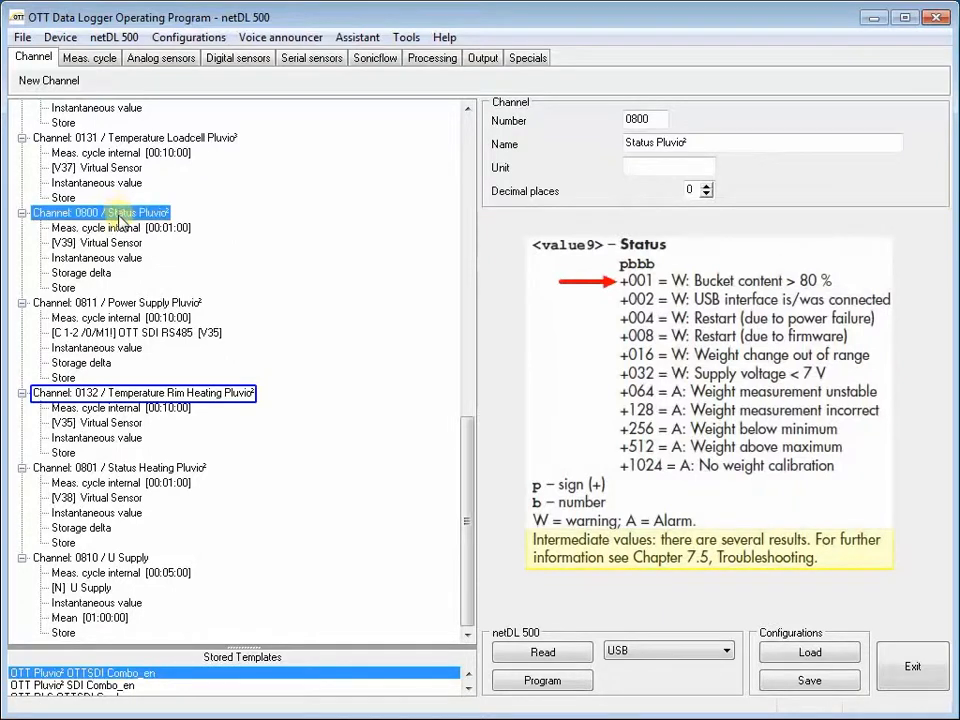
left_click(123, 395)
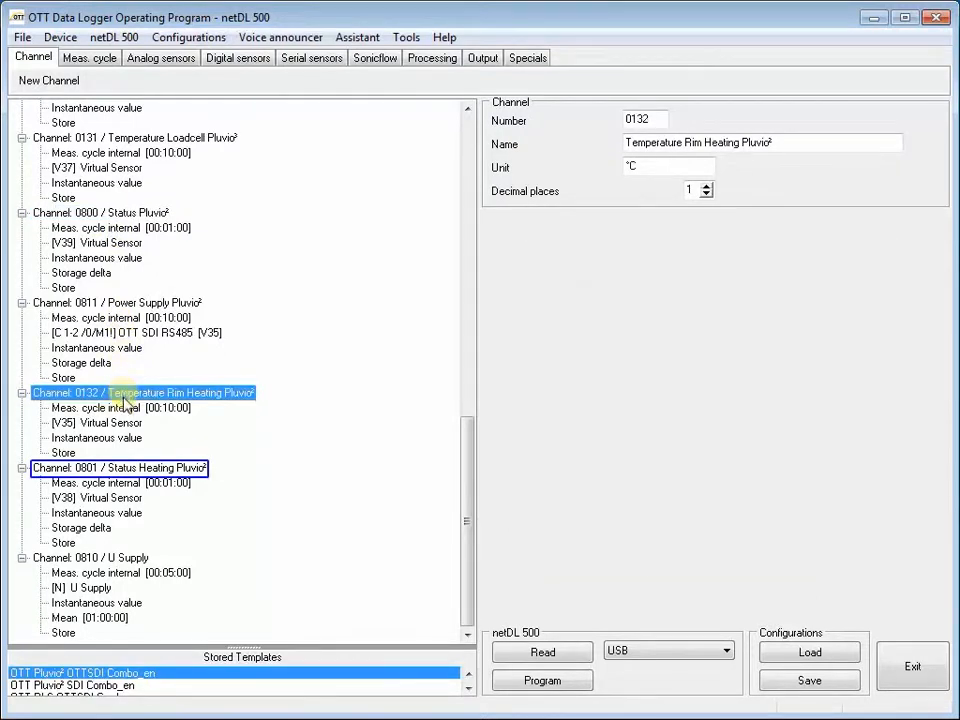
left_click(125, 470)
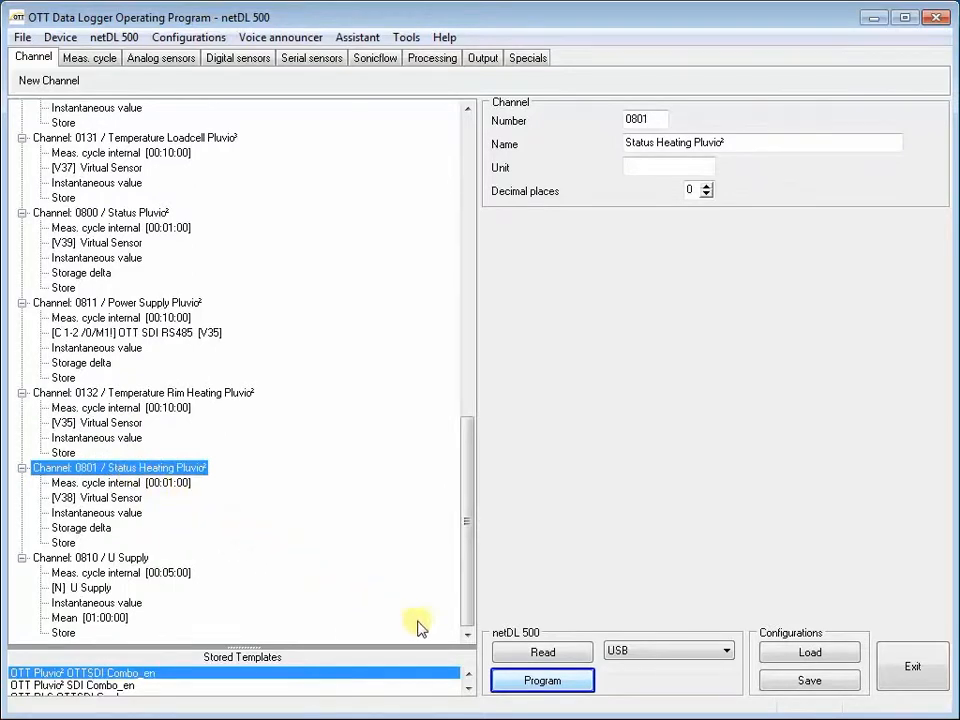
- Program the configuration into the netDL 500, accepting the reset and data memory deletion, and print the connection diagram
left_click(542, 681)
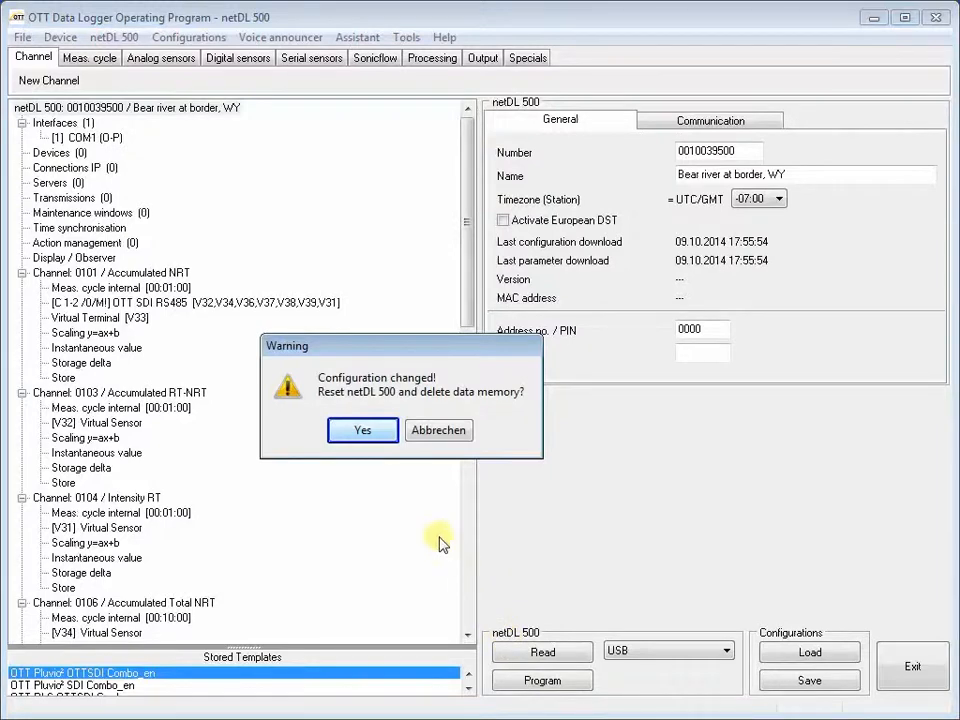
left_click(364, 432)
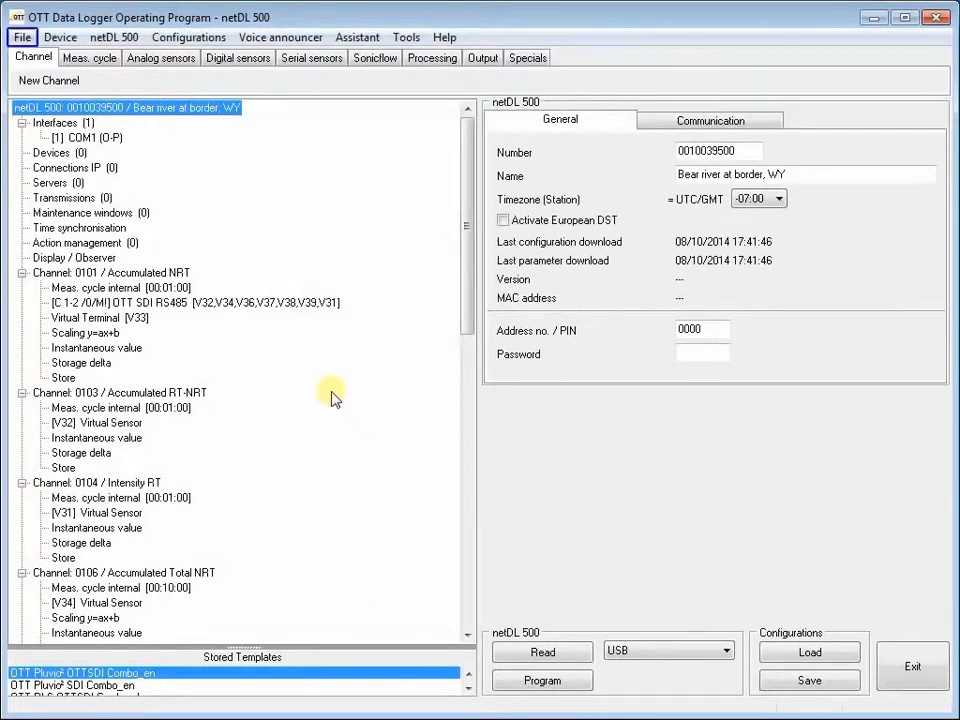
left_click(22, 40)
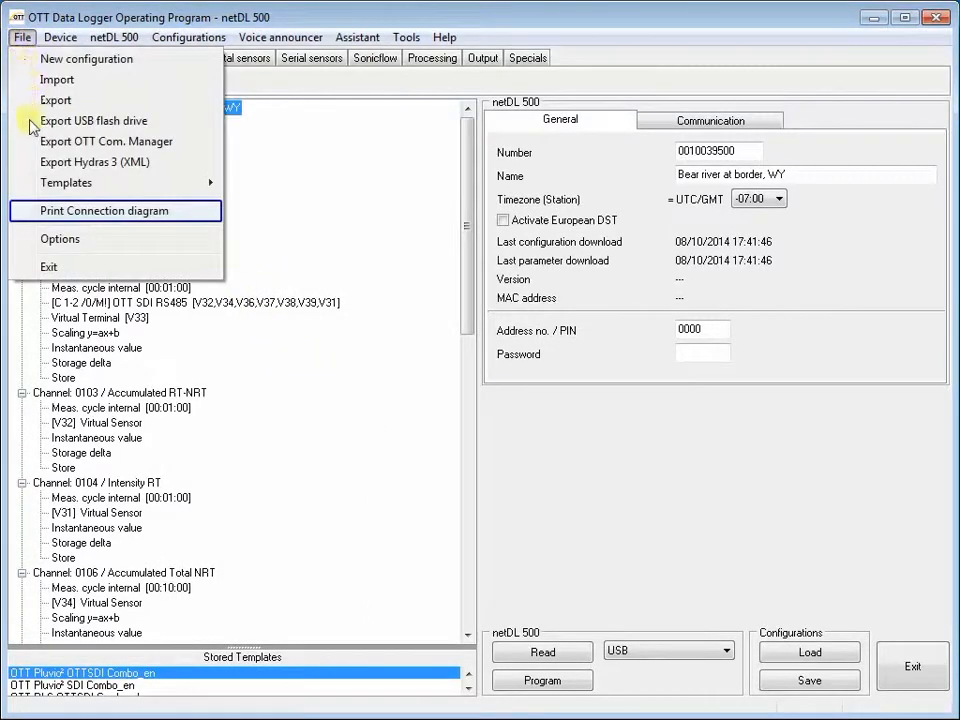
left_click(40, 214)
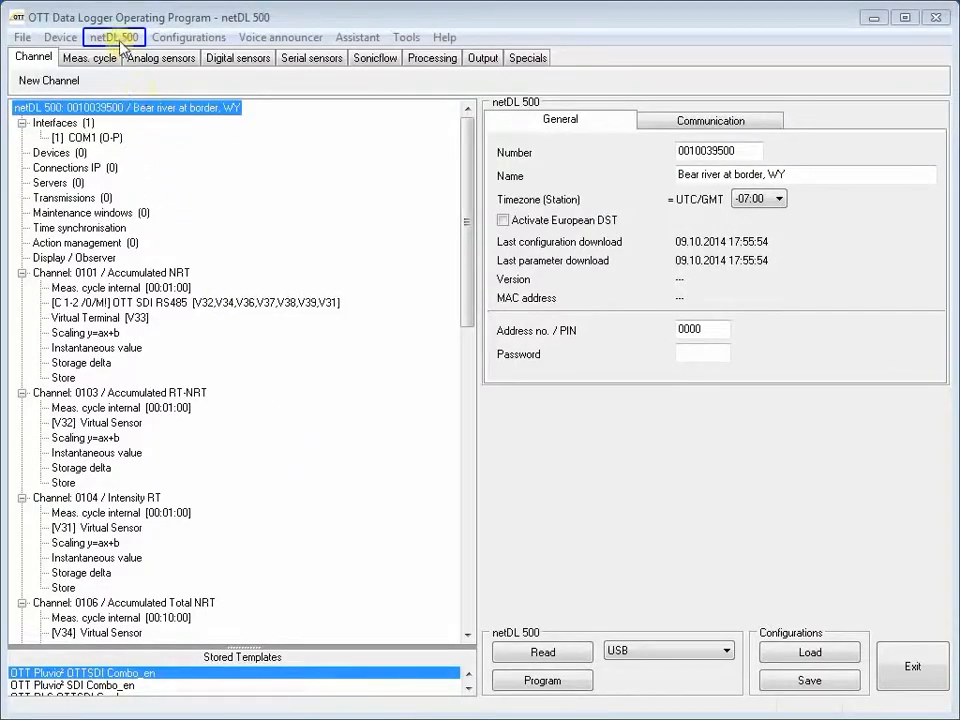
- Open the netDL 500 instantaneous values and refresh them after one minute to check the Pluvio² readings
left_click(117, 39)
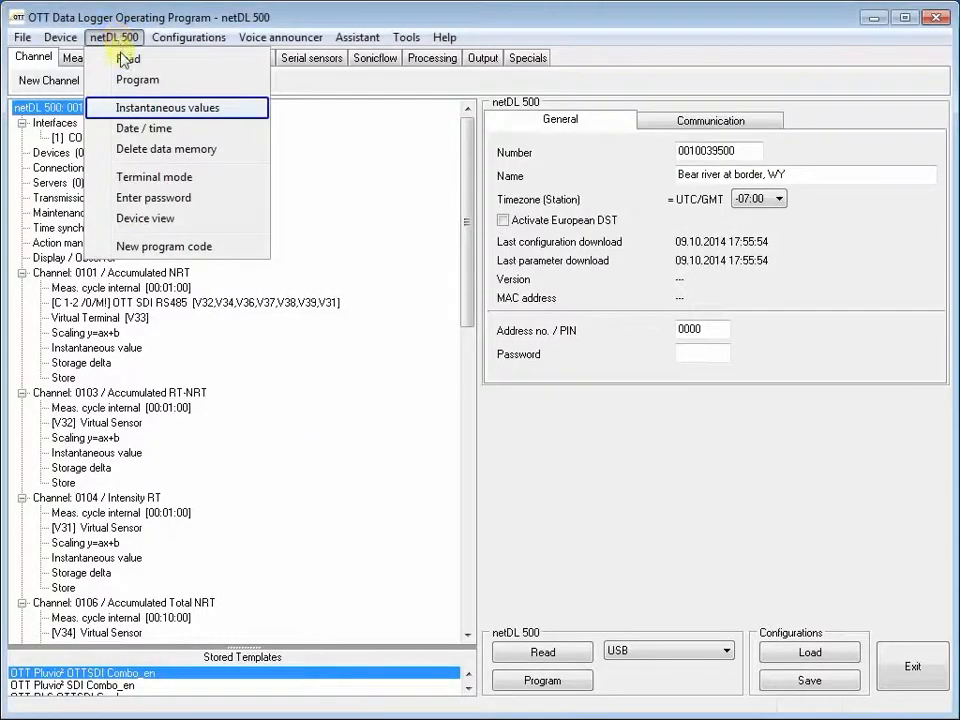
left_click(130, 108)
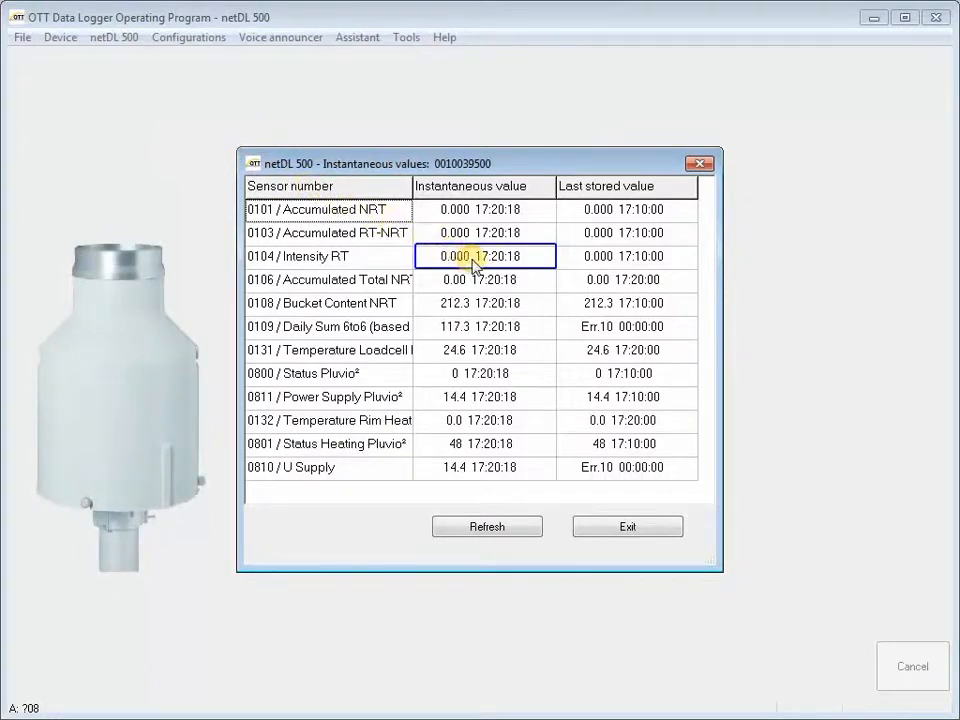
key("Tab")
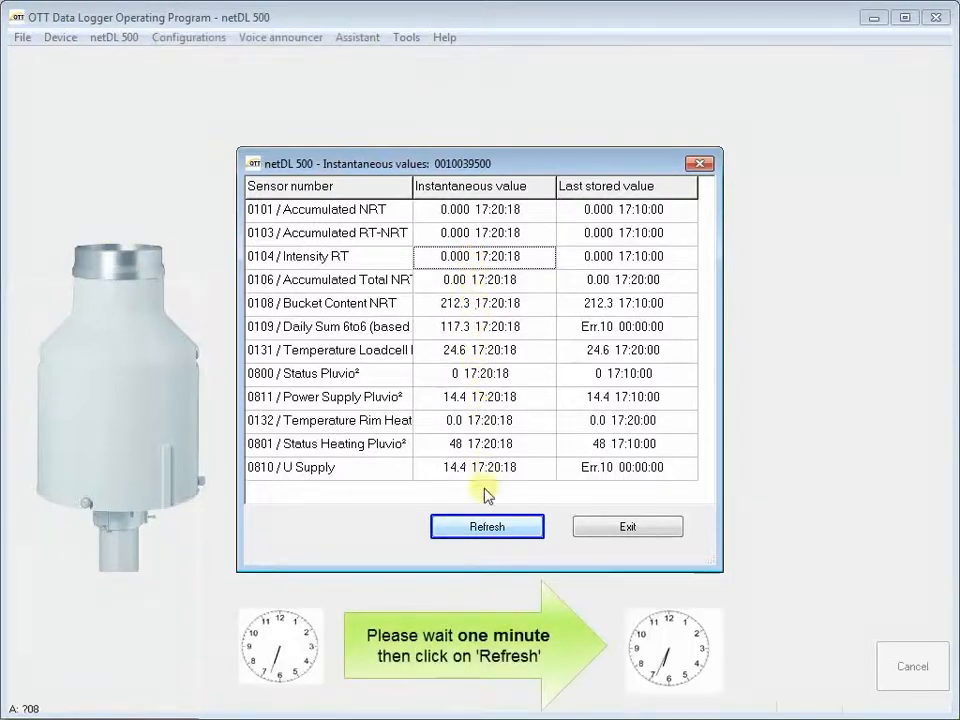
left_click(488, 528)
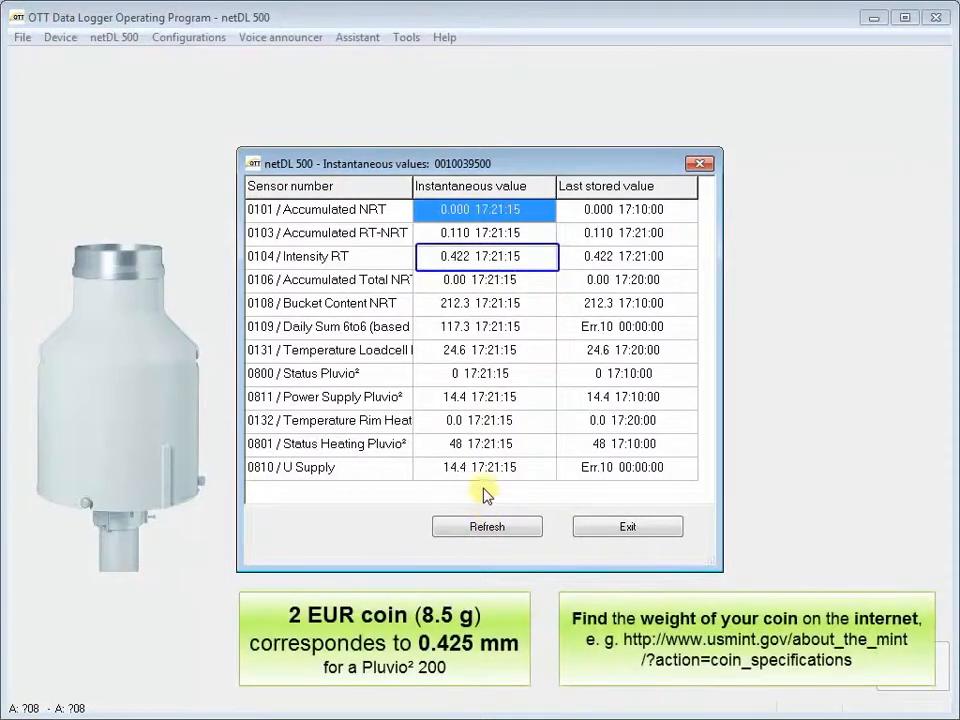
left_click(471, 260)
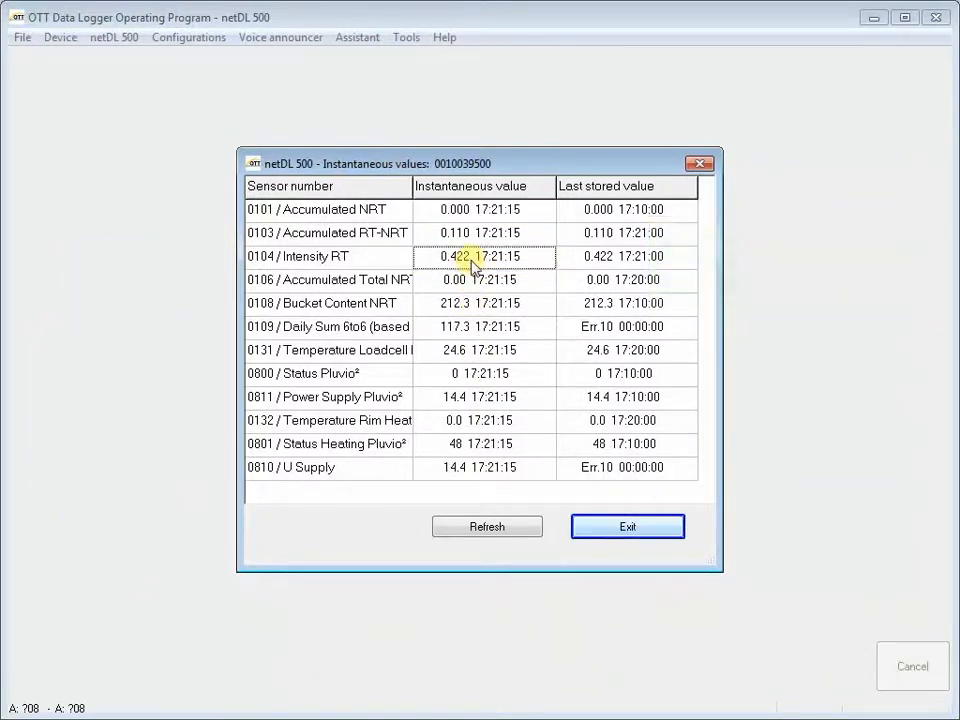